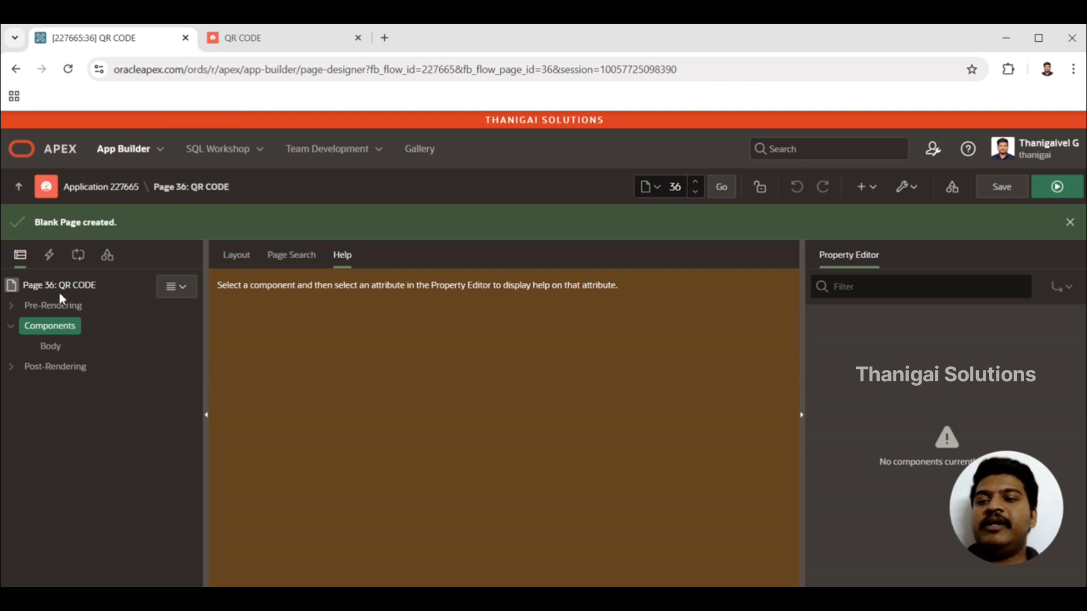
Create a page item under Body, name it P36_QR, and set its type to QR Code
{"action": "left_click", "coordinate": [57, 346]}
{"action": "right_click", "coordinate": [57, 346]}
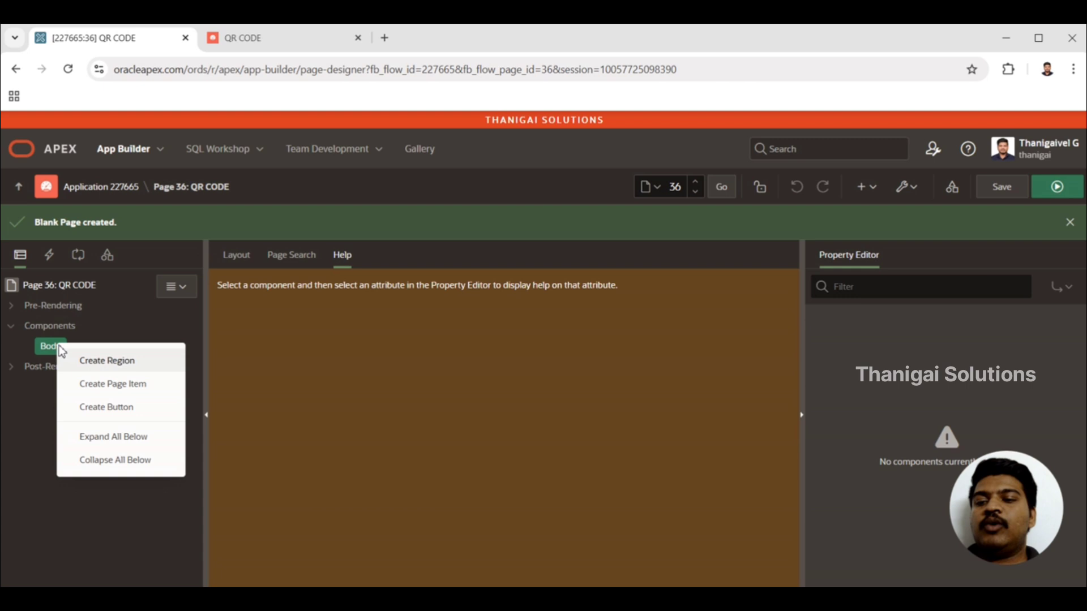
{"action": "left_click", "coordinate": [126, 387]}
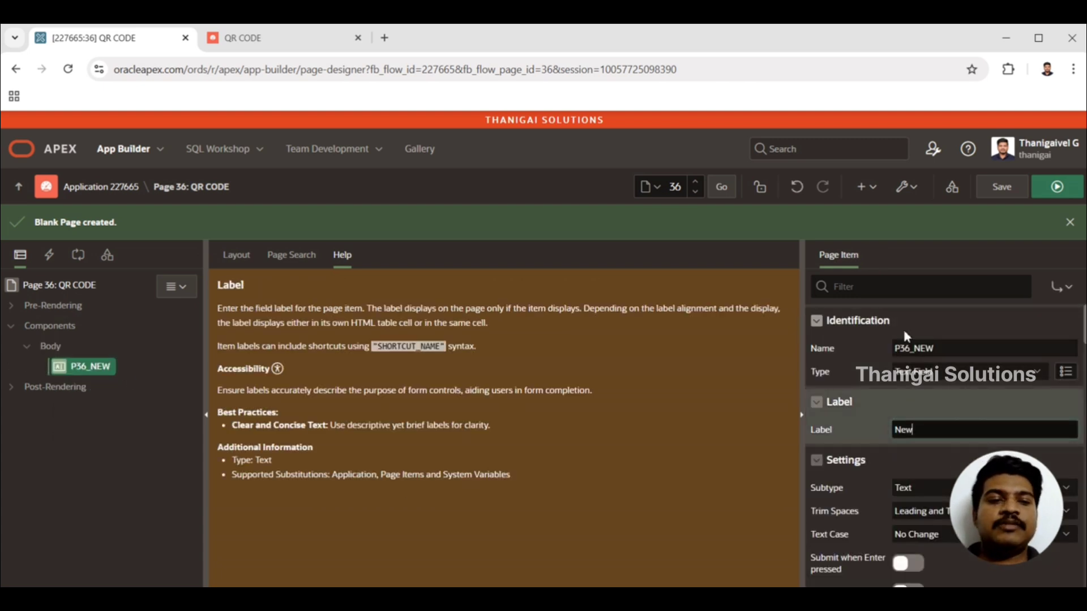
{"action": "left_click_drag", "start_coordinate": [913, 348], "coordinate": [958, 348]}
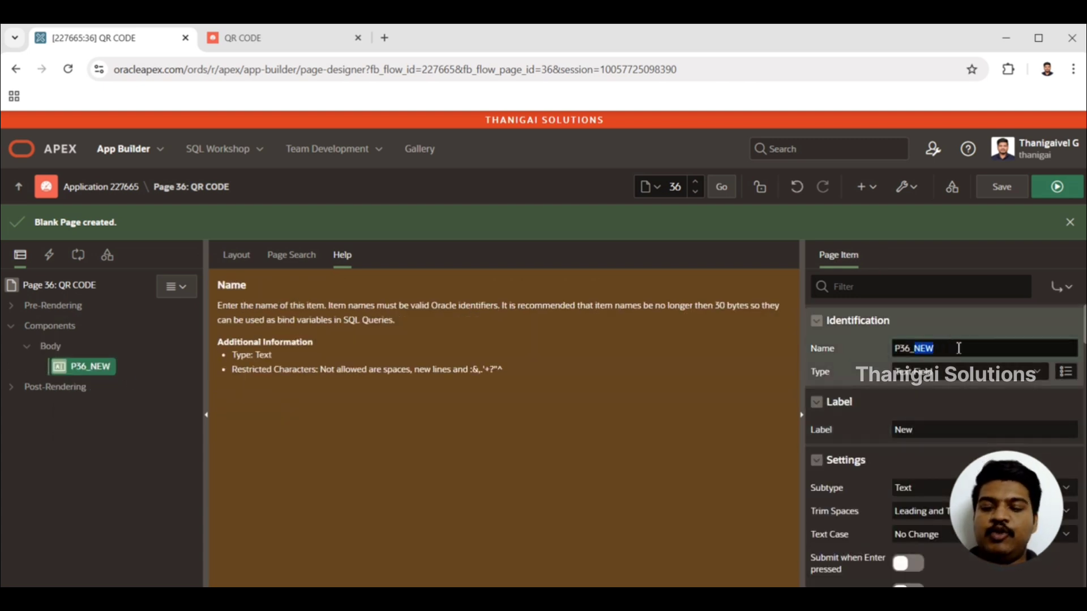
{"action": "type", "text": "QR"}
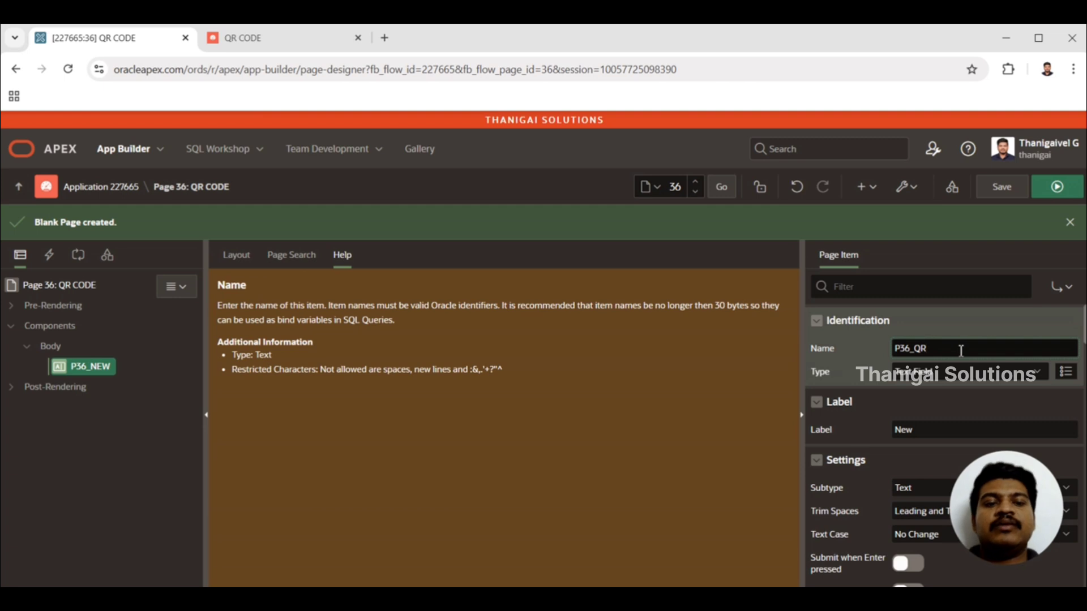
{"action": "left_click", "coordinate": [945, 372]}
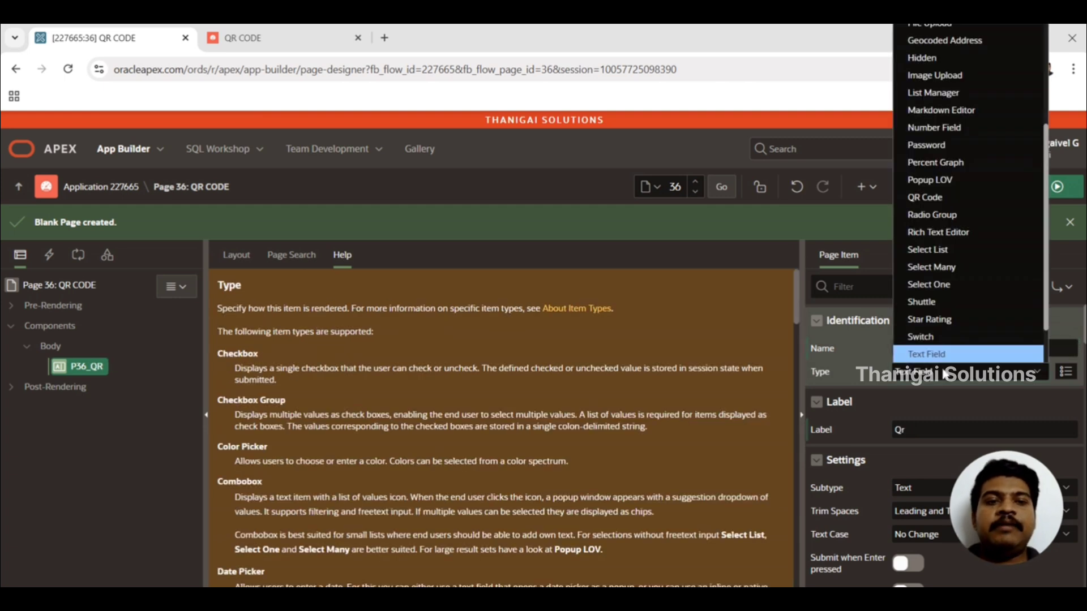
{"action": "key", "text": "q"}
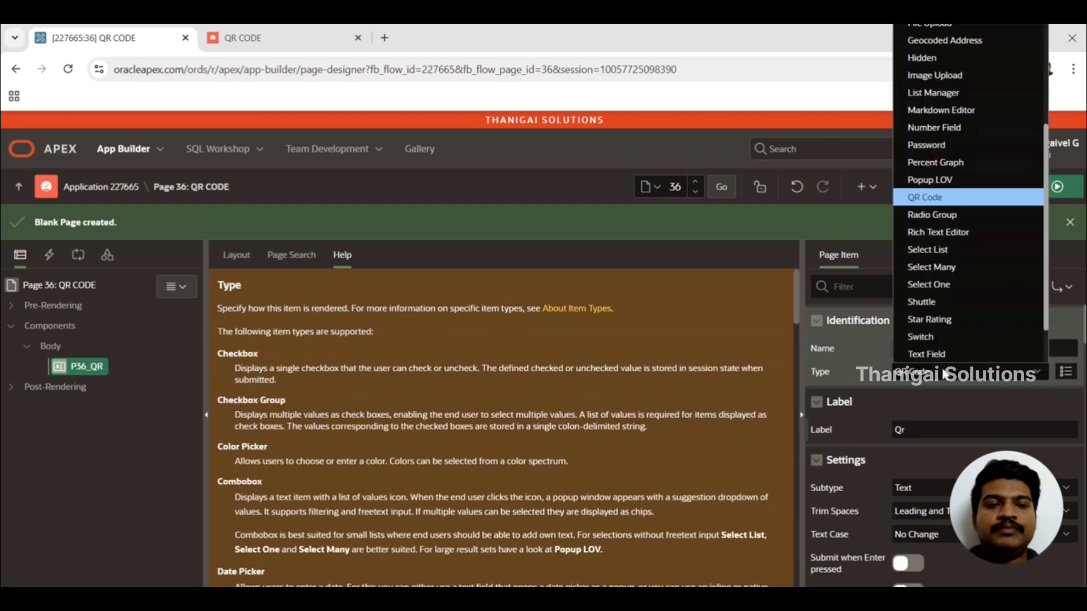
{"action": "key", "text": "Return"}
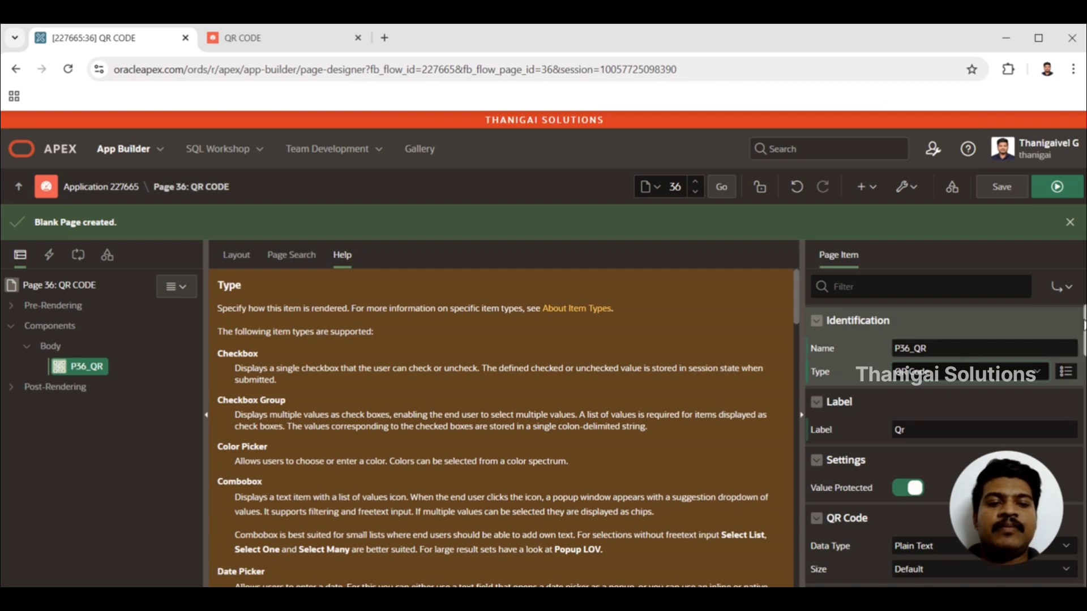
Set the QR code size of the P36_QR item to Medium
{"action": "scroll", "coordinate": [943, 396], "scroll_direction": "down", "scroll_amount": 5}
{"action": "scroll", "coordinate": [943, 442], "scroll_direction": "down", "scroll_amount": 2}
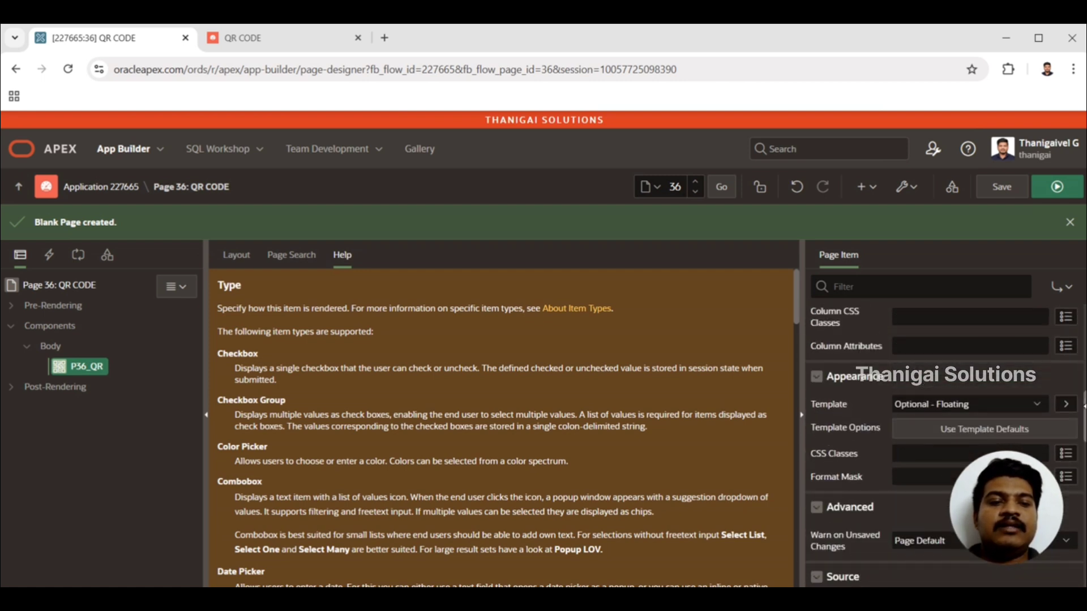
{"action": "scroll", "coordinate": [1080, 497], "scroll_direction": "down", "scroll_amount": 10}
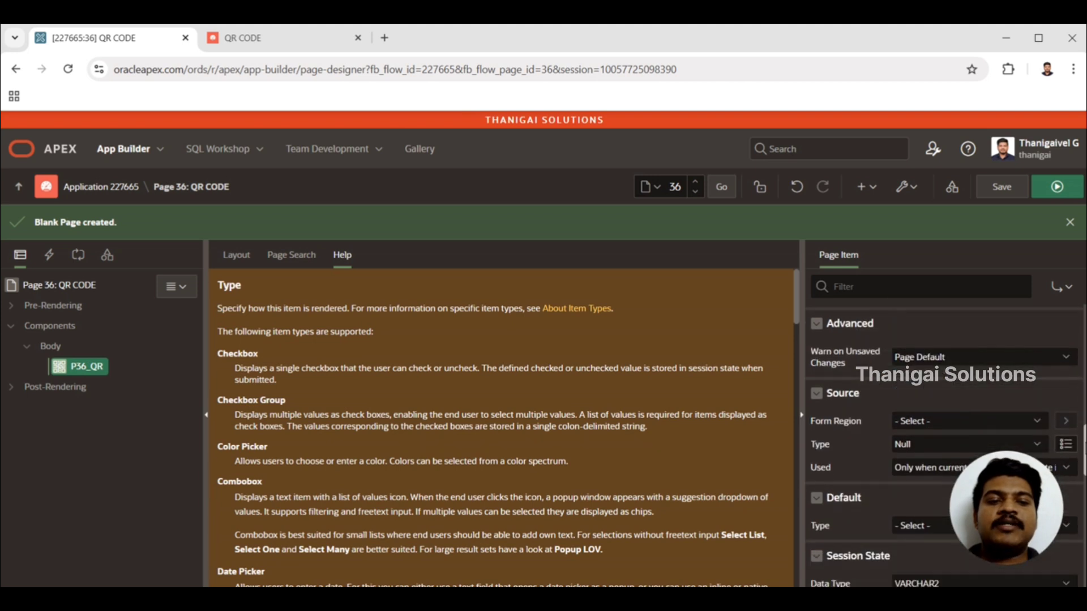
{"action": "scroll", "coordinate": [1080, 497], "scroll_direction": "up", "scroll_amount": 15}
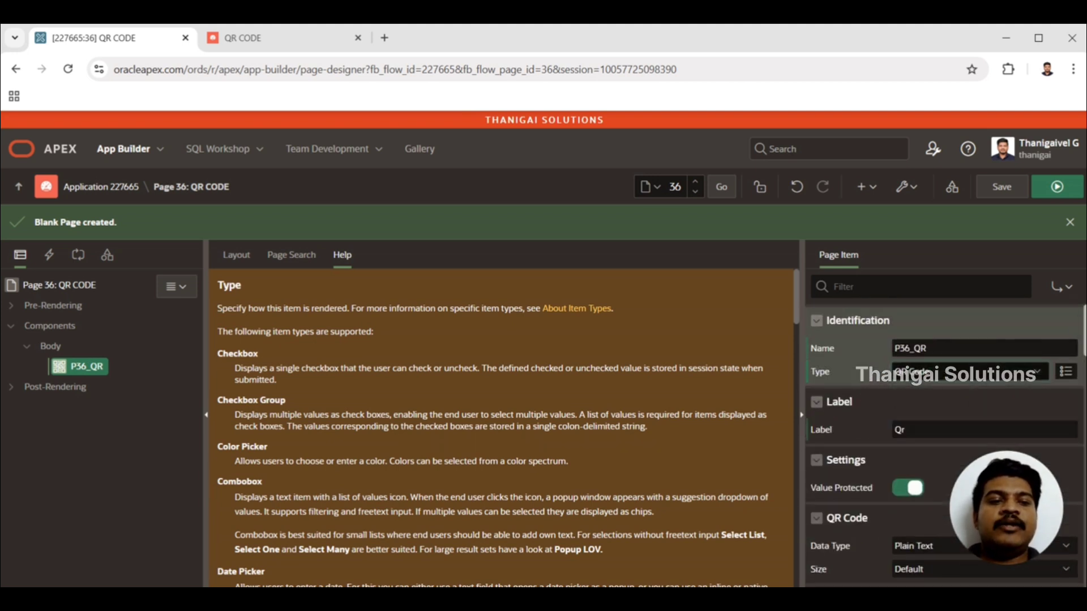
{"action": "scroll", "coordinate": [975, 372], "scroll_direction": "down", "scroll_amount": 2}
{"action": "mouse_move", "coordinate": [1083, 346]}
{"action": "left_mouse_down"}
{"action": "mouse_move", "coordinate": [1083, 378]}
{"action": "mouse_move", "coordinate": [1083, 355]}
{"action": "left_mouse_up"}
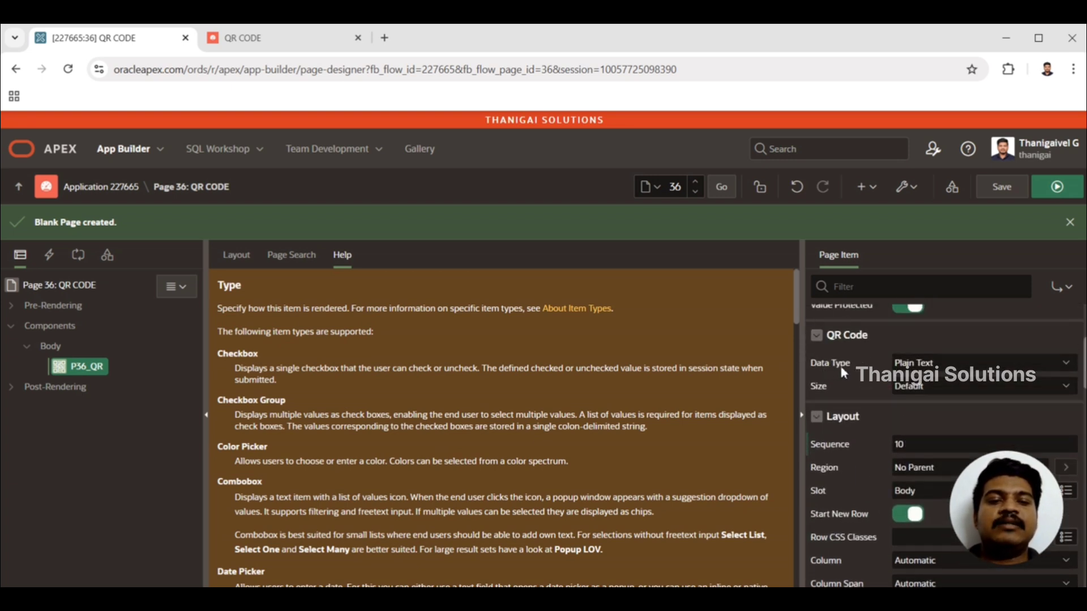
{"action": "left_click", "coordinate": [929, 383]}
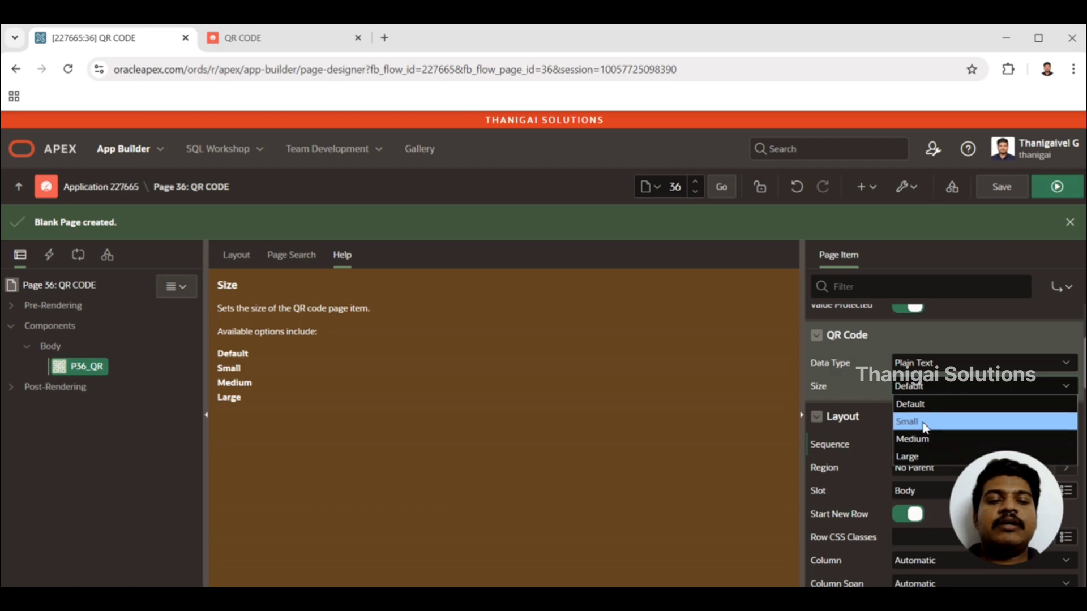
{"action": "left_click", "coordinate": [923, 440]}
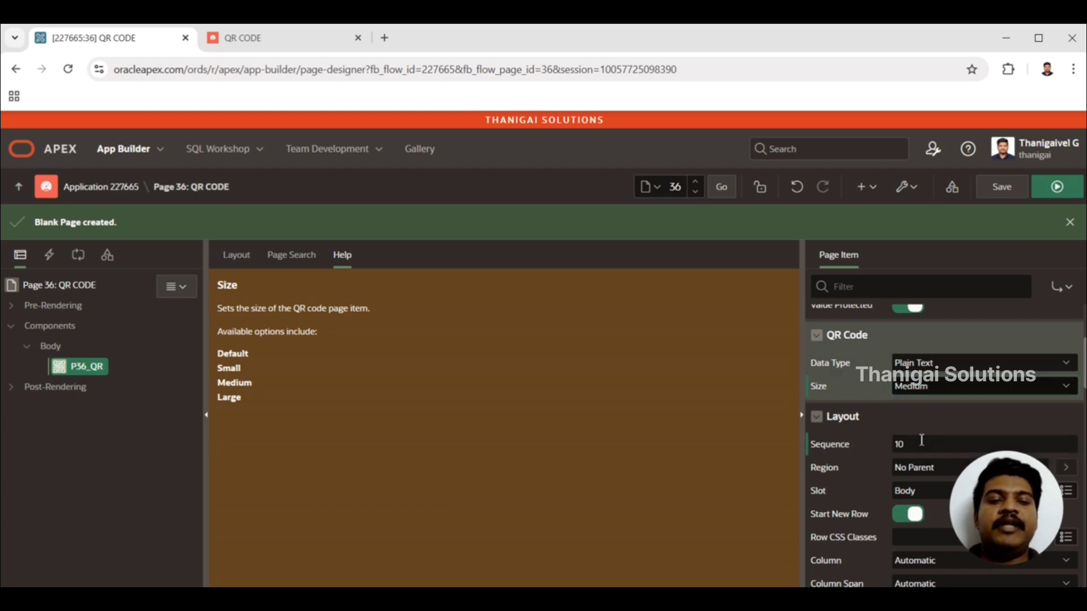
Review the QR code data type options for P36_QR and choose Plain Text
{"action": "left_click", "coordinate": [936, 371]}
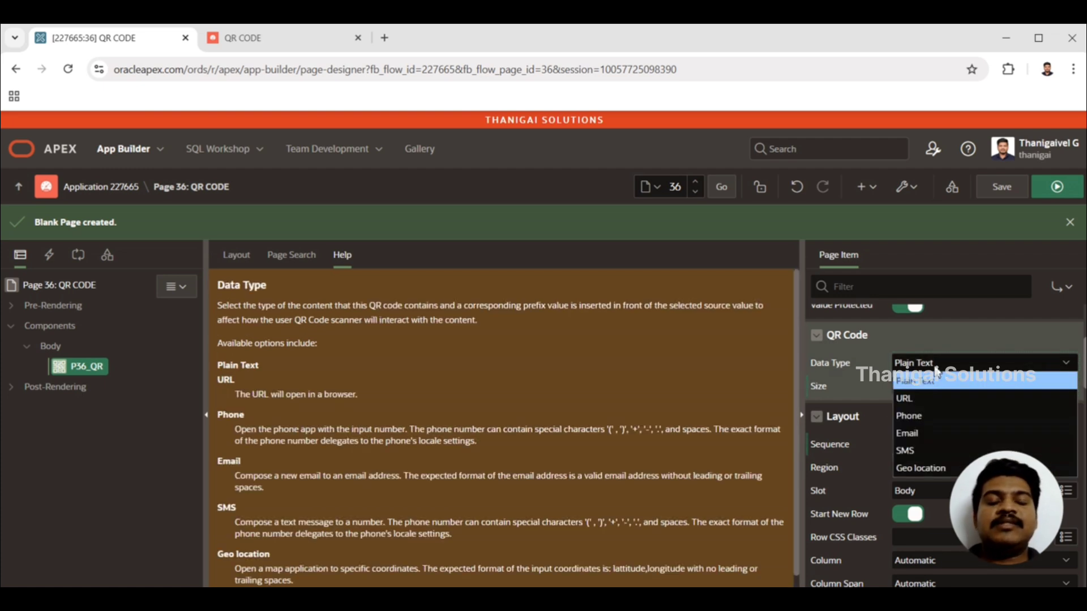
{"action": "left_click_drag", "start_coordinate": [1084, 366], "coordinate": [1085, 373]}
{"action": "left_click", "coordinate": [1017, 323]}
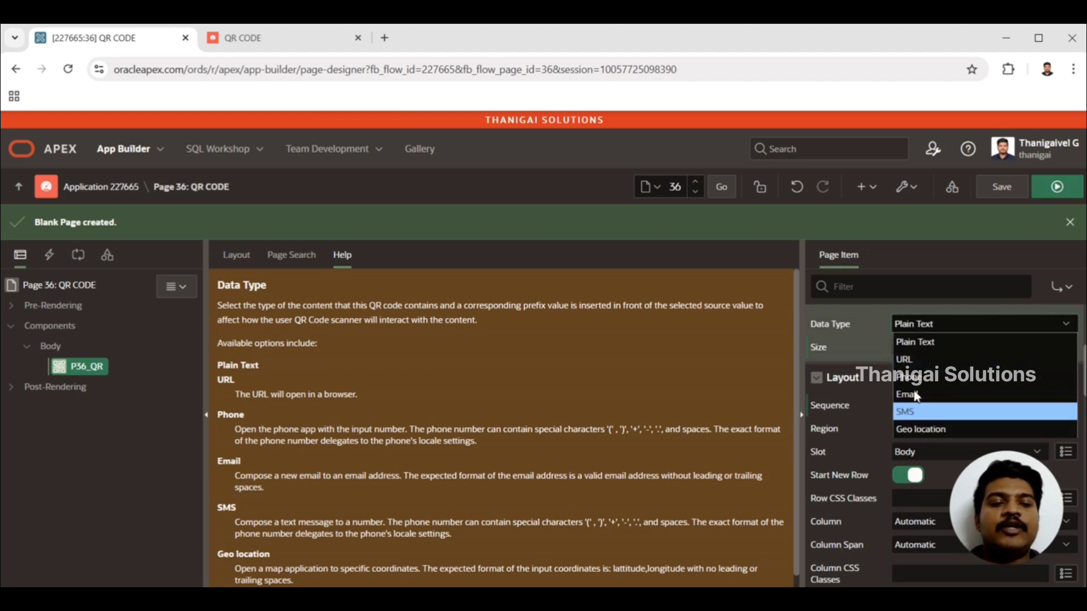
{"action": "left_click", "coordinate": [951, 343]}
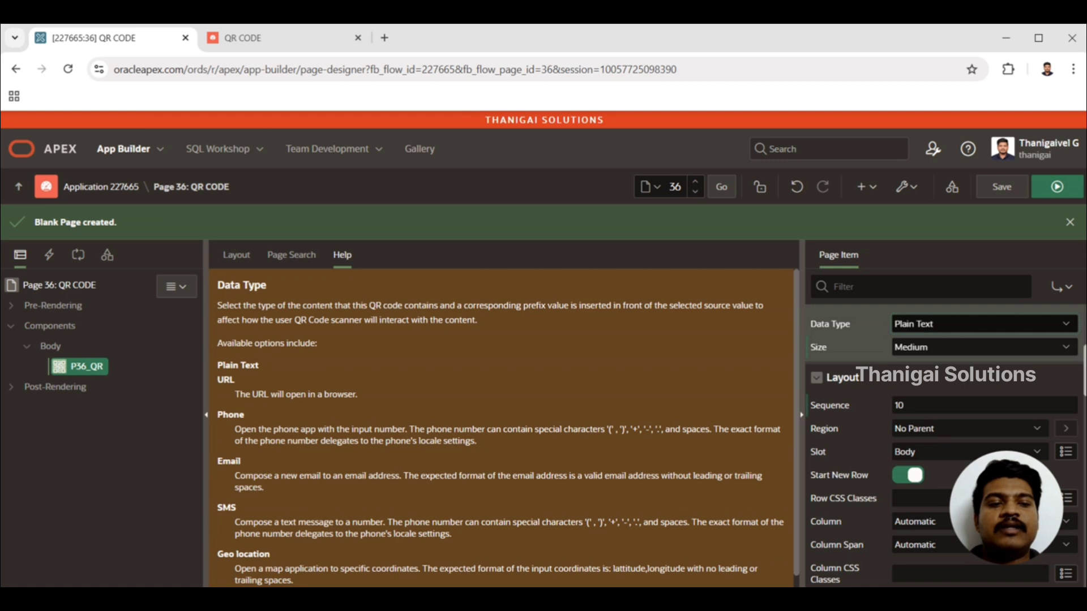
Try SQL Query (return single value) as the default value type of P36_QR
{"action": "scroll", "coordinate": [943, 442], "scroll_direction": "down", "scroll_amount": 6}
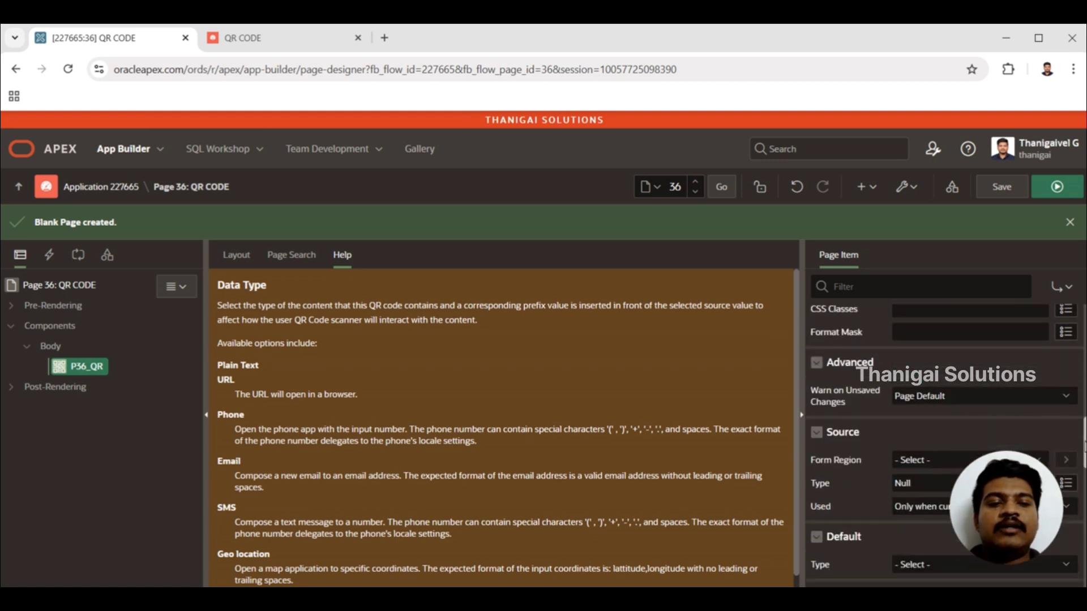
{"action": "scroll", "coordinate": [942, 442], "scroll_direction": "down", "scroll_amount": 2}
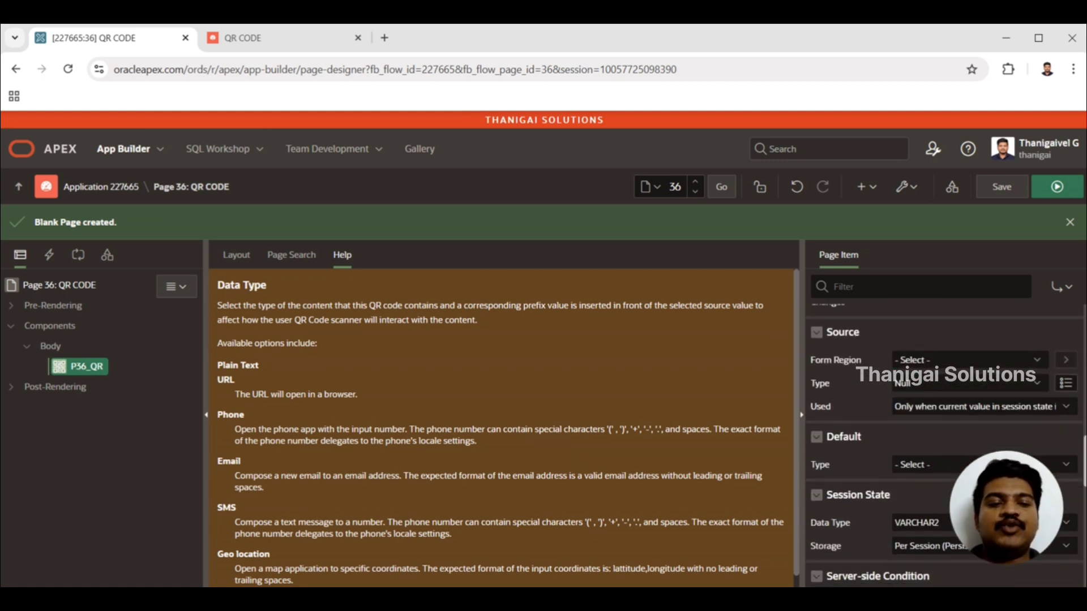
{"action": "scroll", "coordinate": [884, 401], "scroll_direction": "down", "scroll_amount": 3}
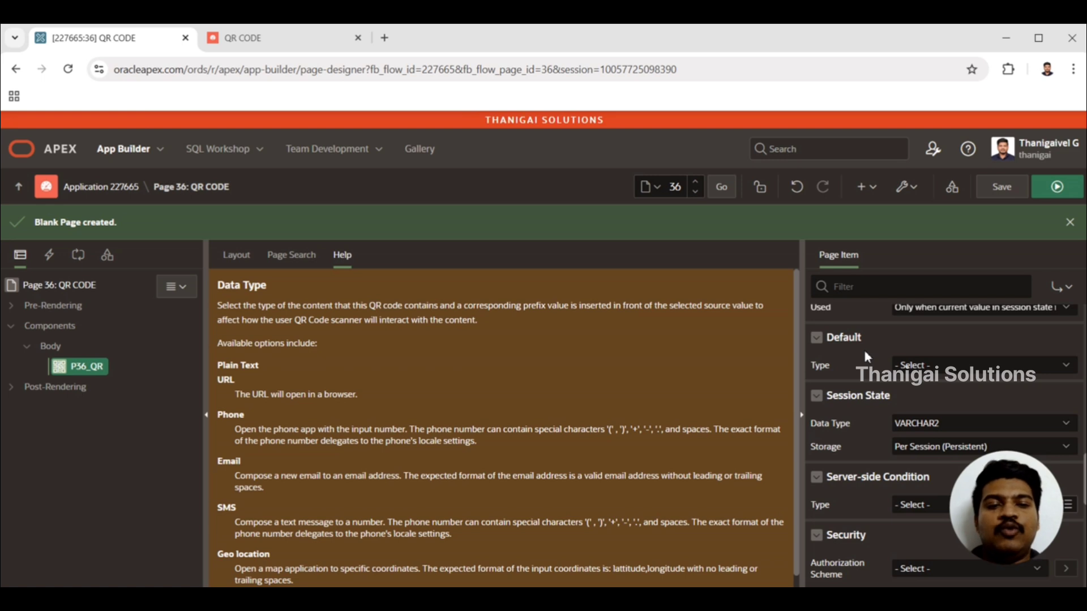
{"action": "left_click", "coordinate": [918, 371]}
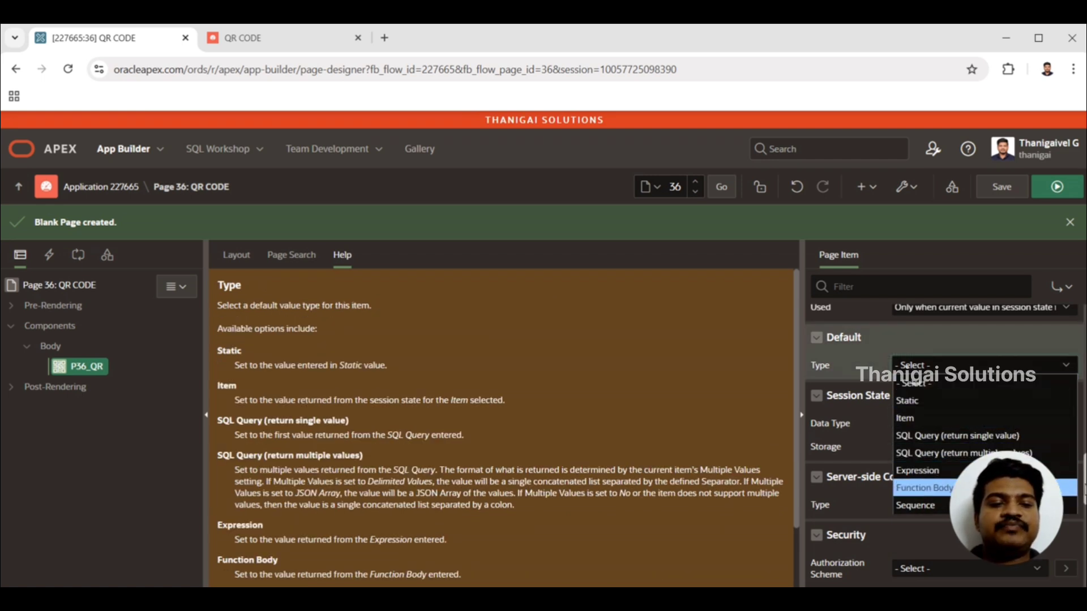
{"action": "scroll", "coordinate": [1041, 363], "scroll_direction": "down", "scroll_amount": 2}
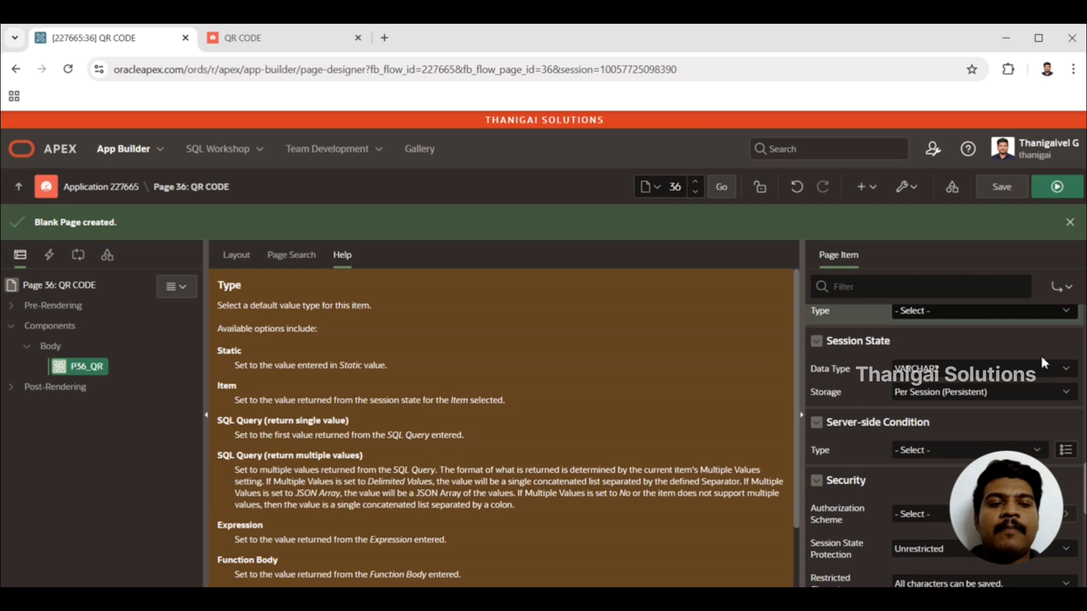
{"action": "left_click", "coordinate": [1032, 315]}
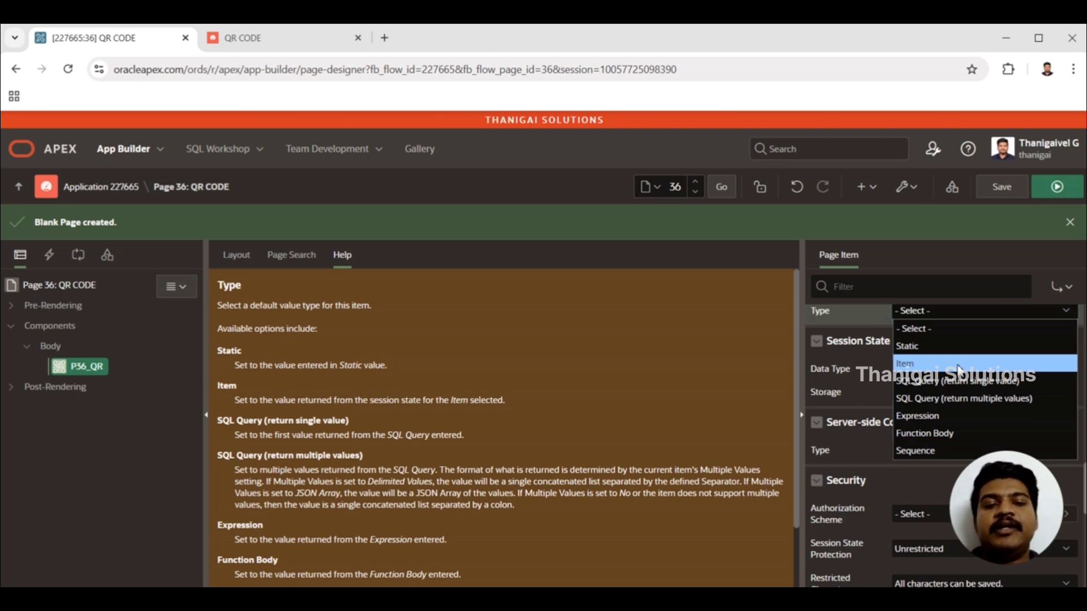
{"action": "left_click", "coordinate": [946, 384]}
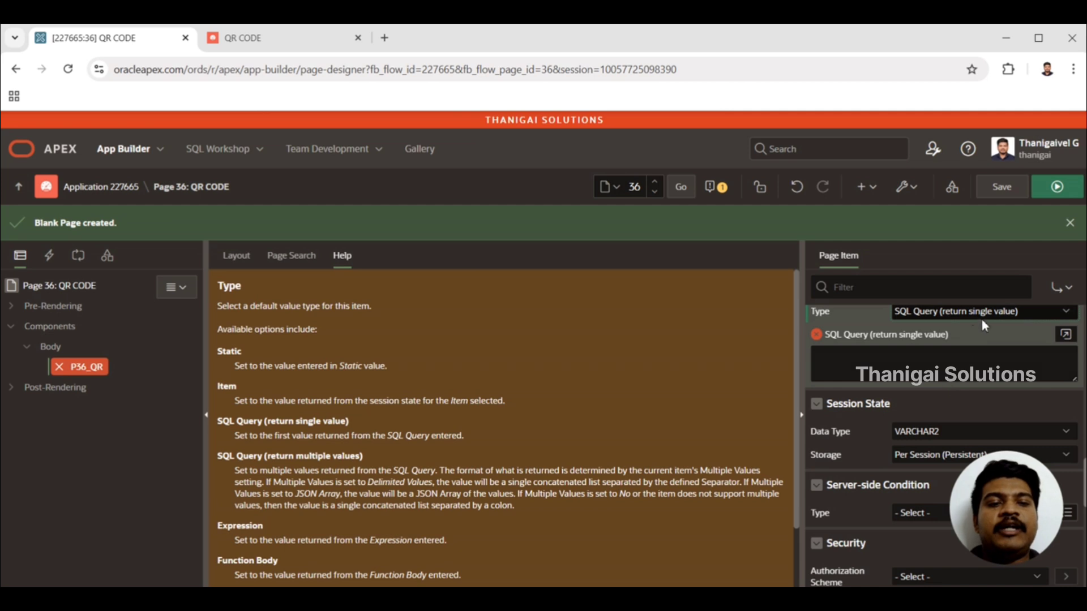
Set the default type of P36_QR to Static and enter "Welcome to" as the static value
{"action": "left_click", "coordinate": [1054, 312]}
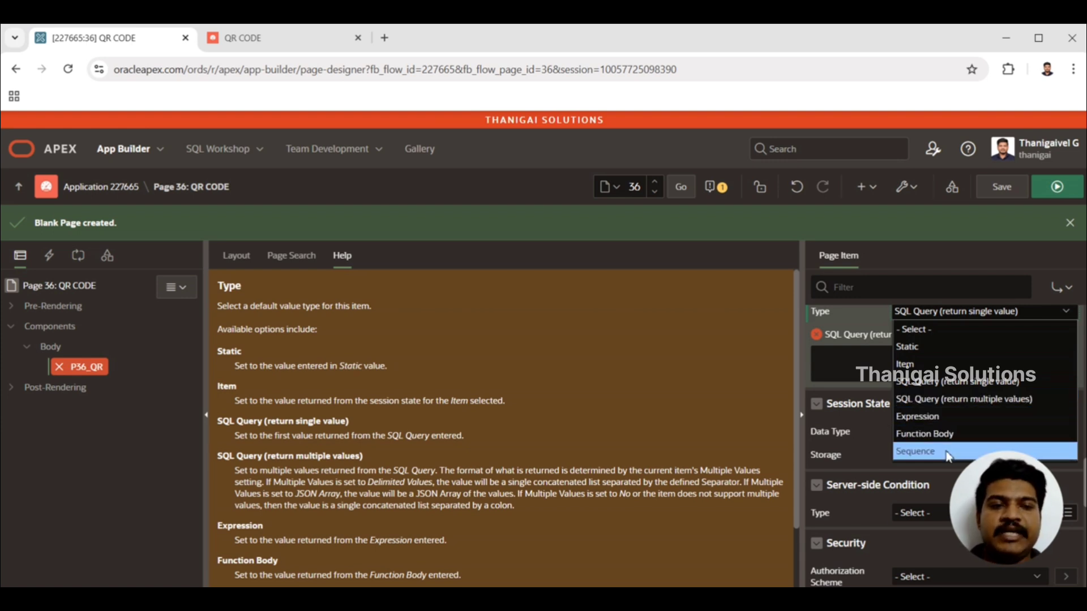
{"action": "left_click", "coordinate": [955, 347]}
{"action": "left_click", "coordinate": [891, 366]}
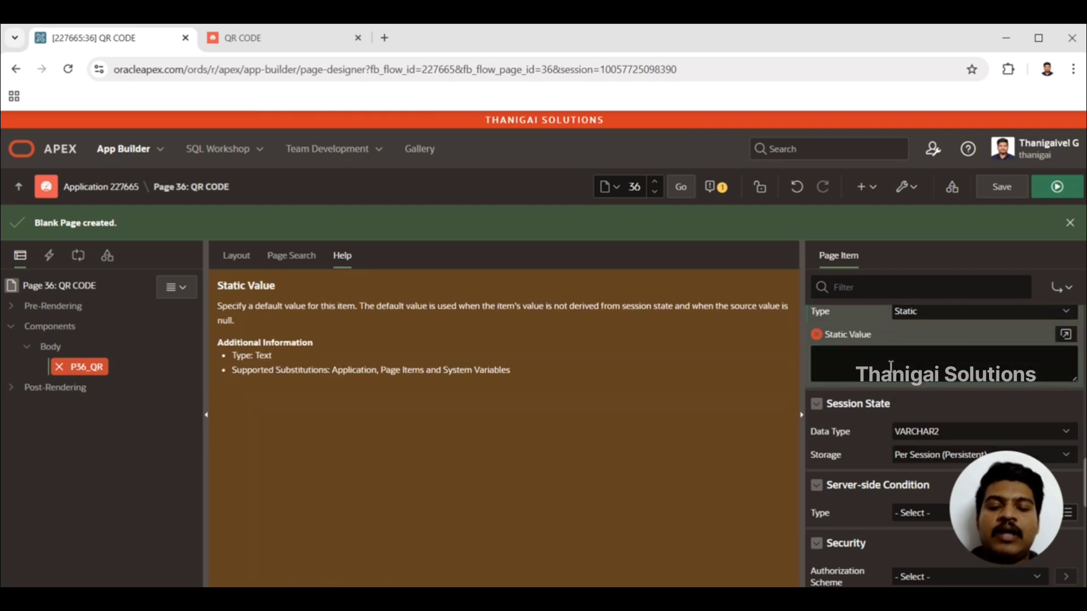
{"action": "type", "text": "Wel"}
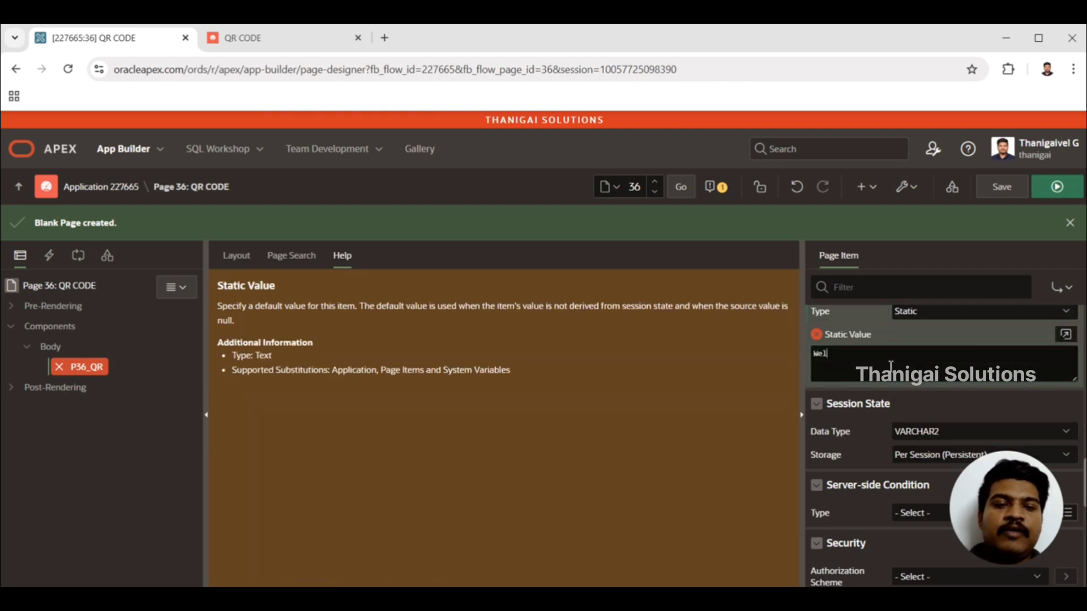
{"action": "type", "text": "come to"}
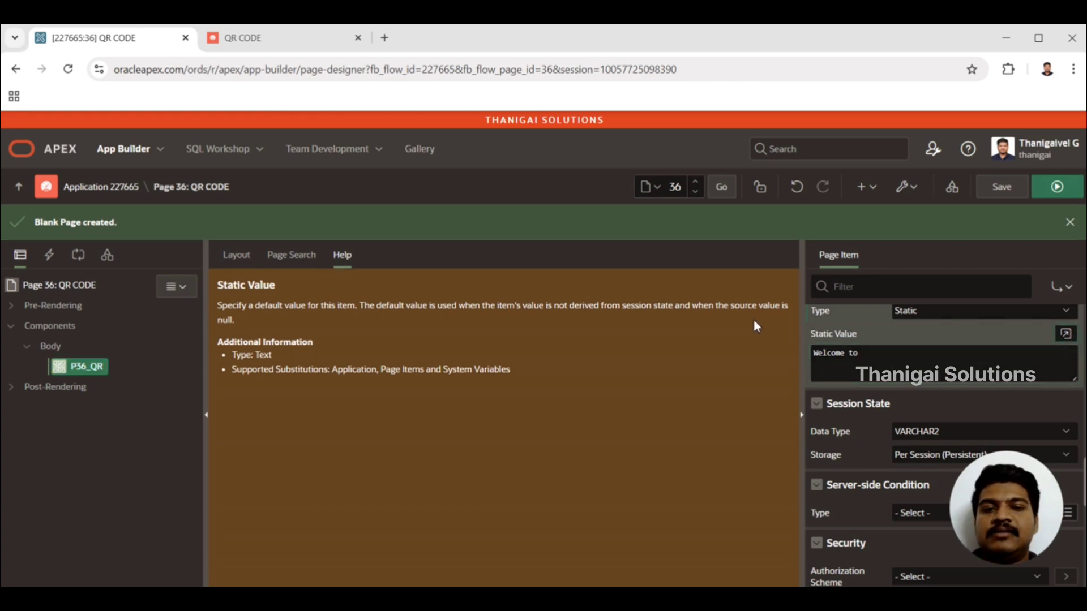
Extend the static value in the code editor to "Welcome to Thanigai Solutions Youtube Channel" and apply it
{"action": "left_click", "coordinate": [1065, 334]}
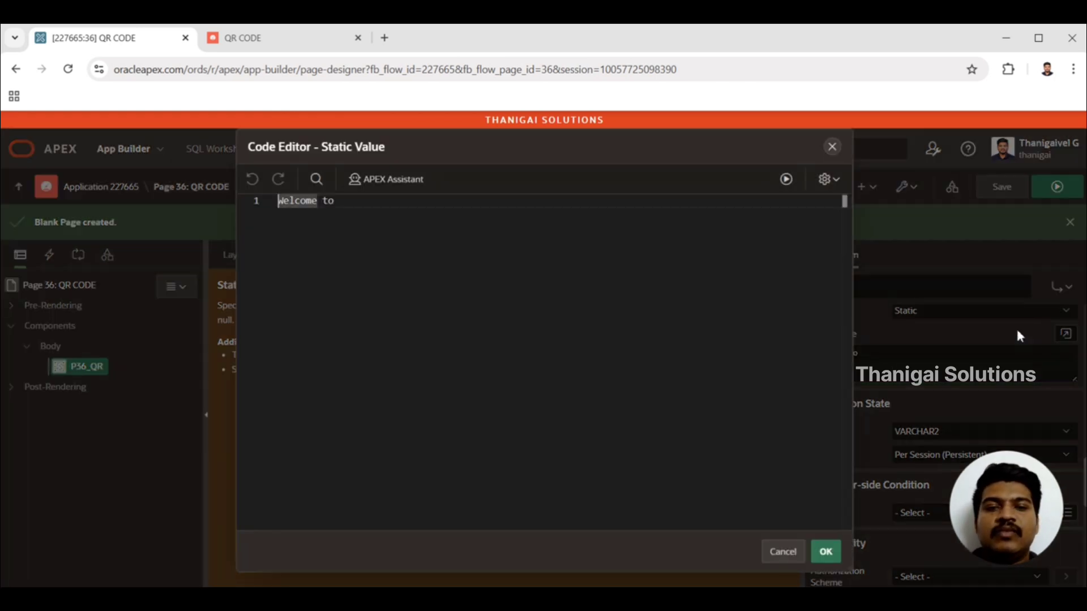
{"action": "left_click", "coordinate": [368, 213]}
{"action": "type", "text": "THani"}
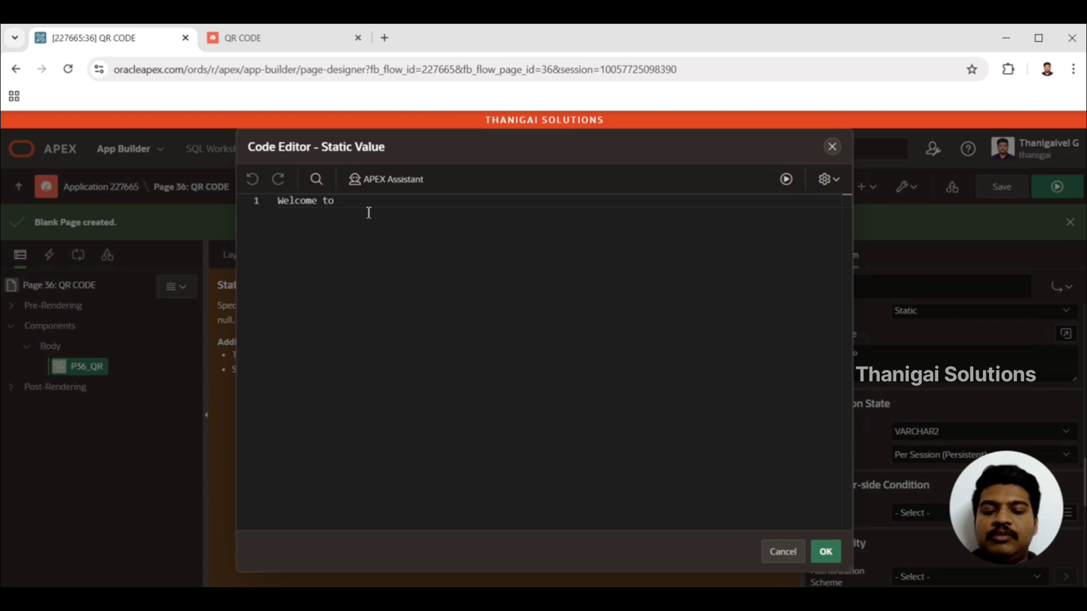
{"action": "key", "text": "BackSpace"}
{"action": "key", "text": "BackSpace"}
{"action": "key", "text": "BackSpace"}
{"action": "key", "text": "BackSpace"}
{"action": "key", "text": "BackSpace"}
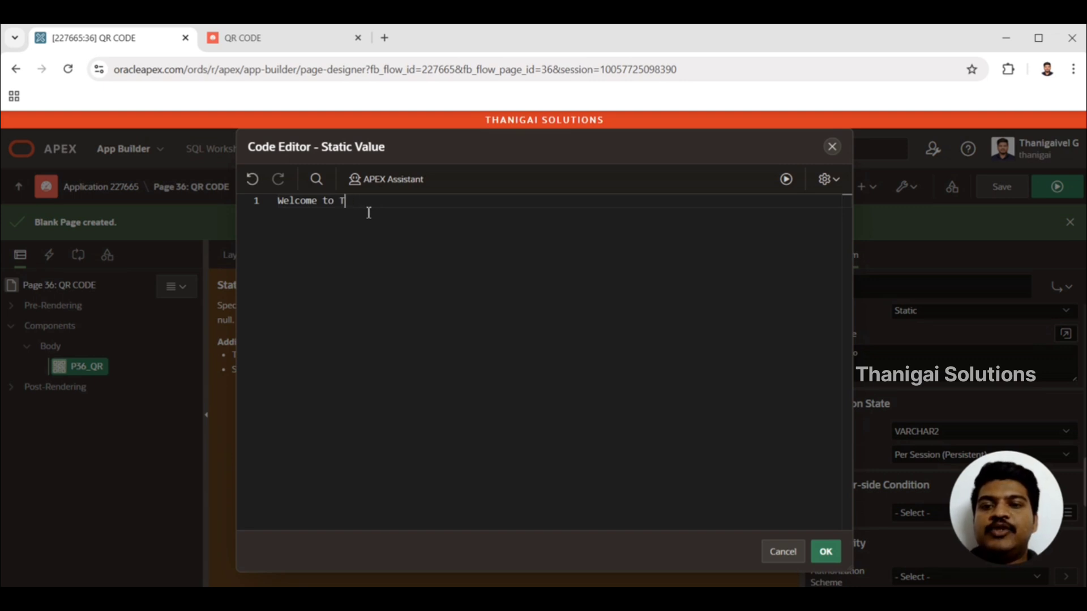
{"action": "type", "text": "Thanigai "}
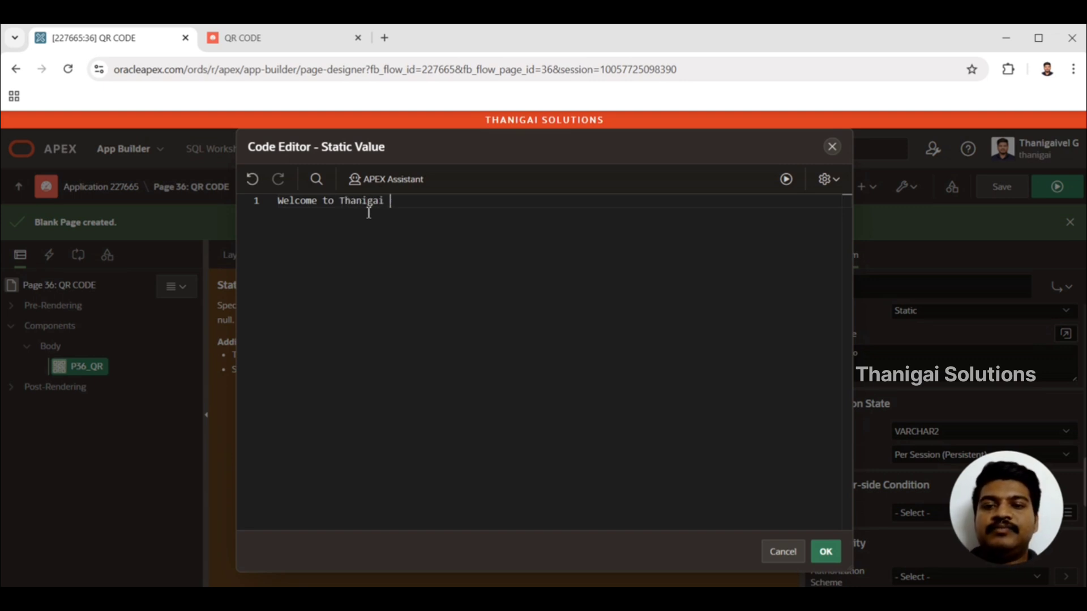
{"action": "type", "text": "Solutions "}
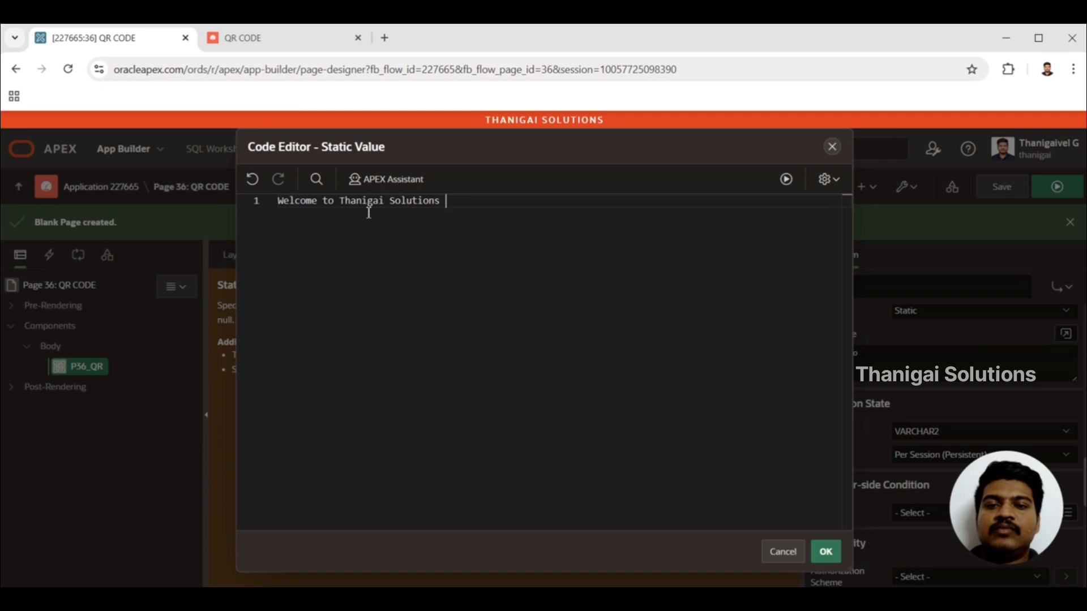
{"action": "type", "text": "Youtube Cha"}
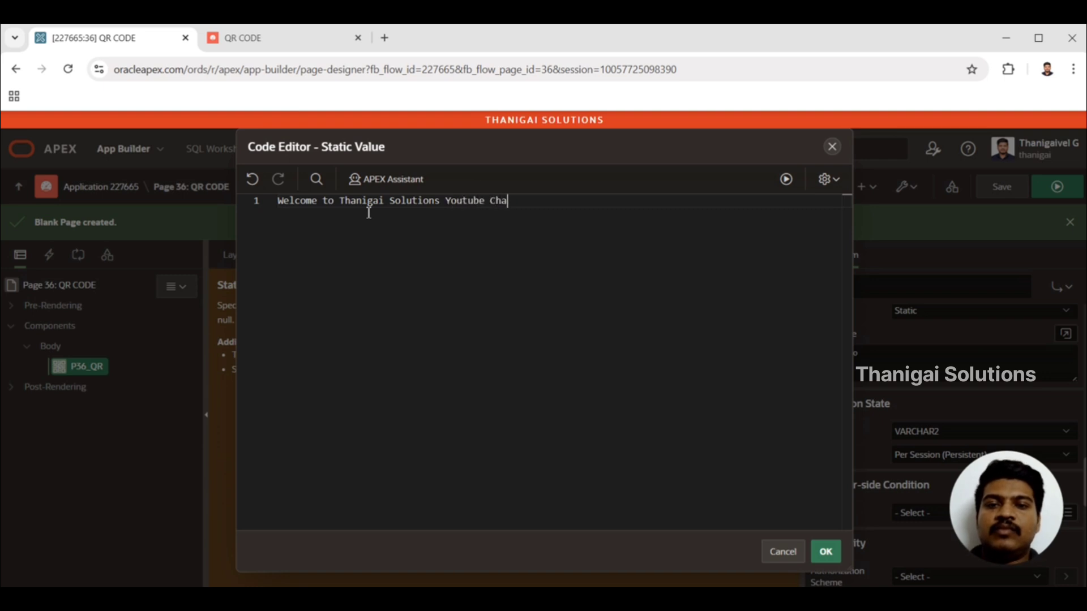
{"action": "type", "text": "nnel"}
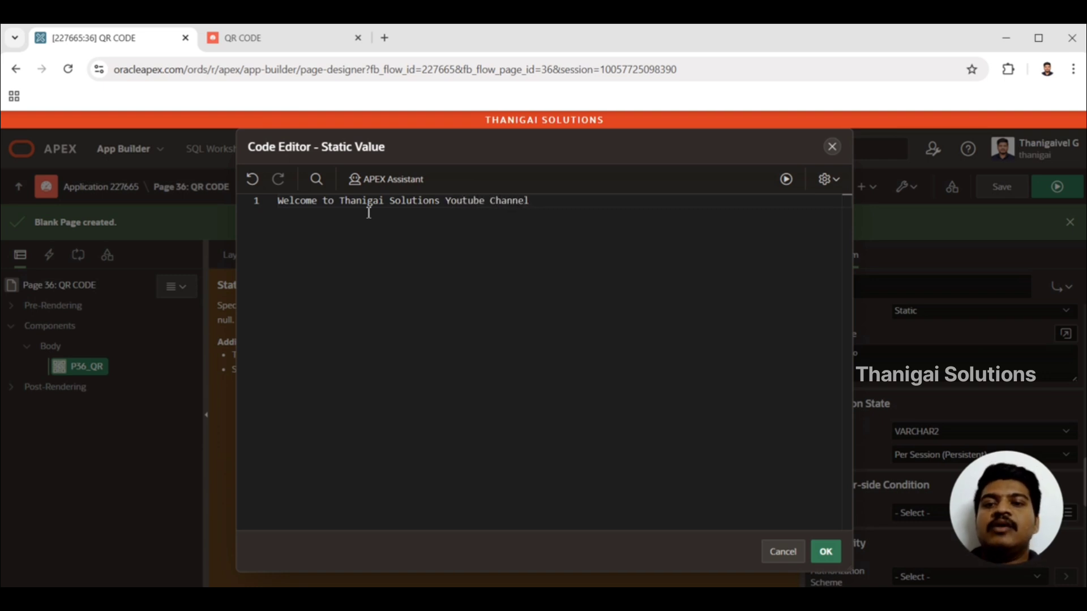
{"action": "left_click", "coordinate": [828, 548]}
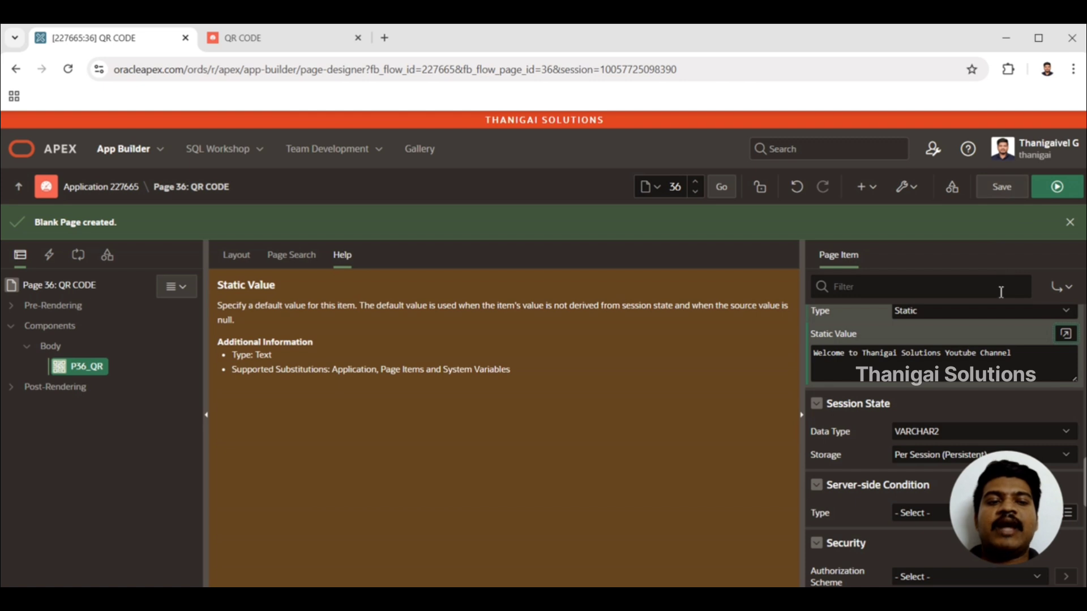
Save page 36 and run it to display the plain-text QR code
{"action": "left_click", "coordinate": [1006, 189]}
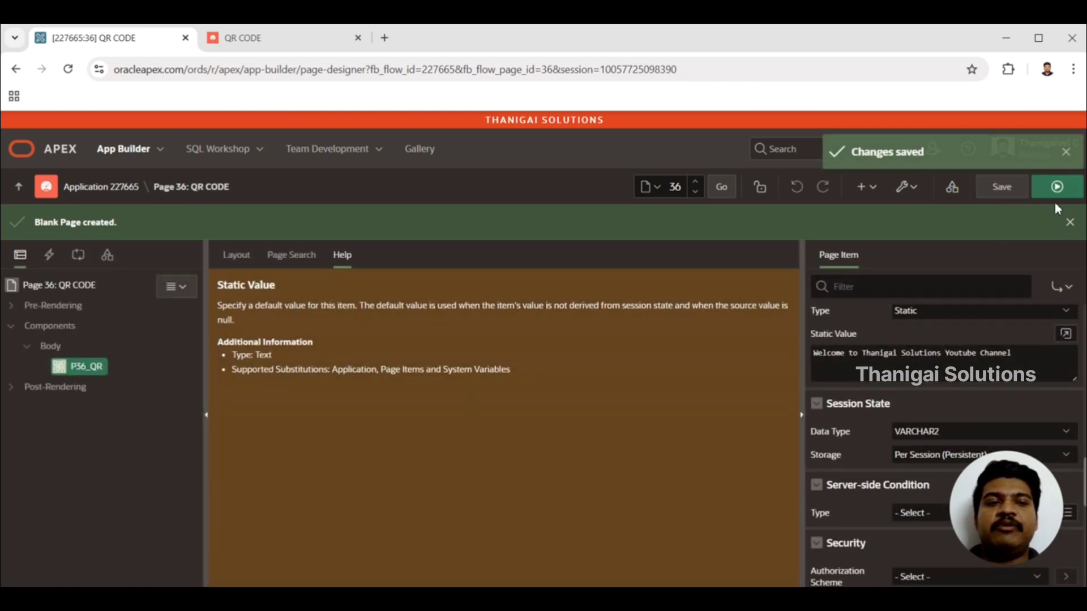
{"action": "left_click", "coordinate": [1058, 186]}
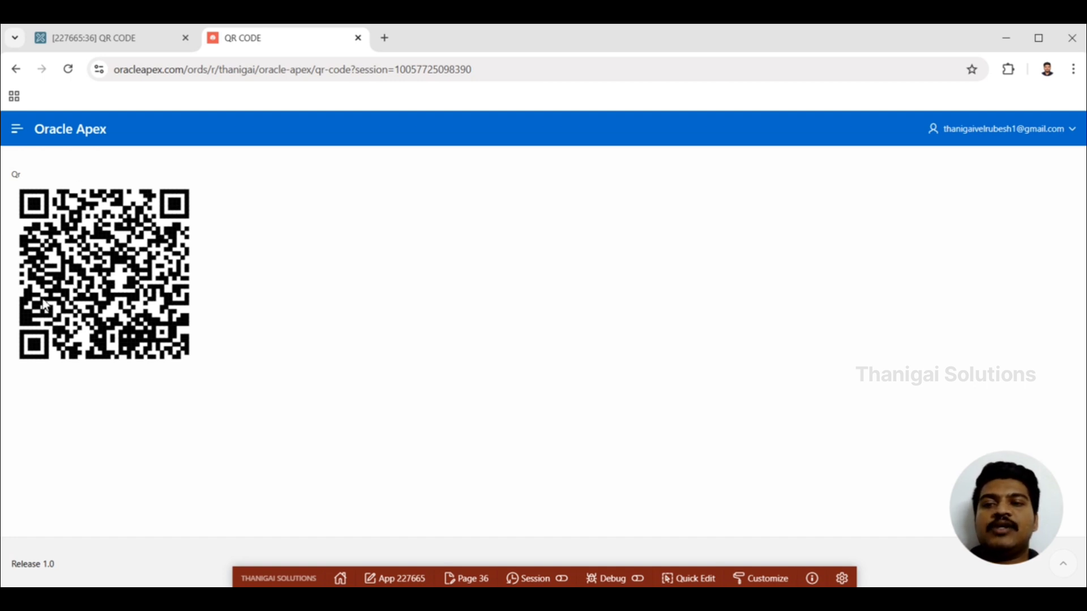
Return to the page designer, duplicate the P36_QR item and set the copy's QR code data type to URL
{"action": "left_click", "coordinate": [131, 42]}
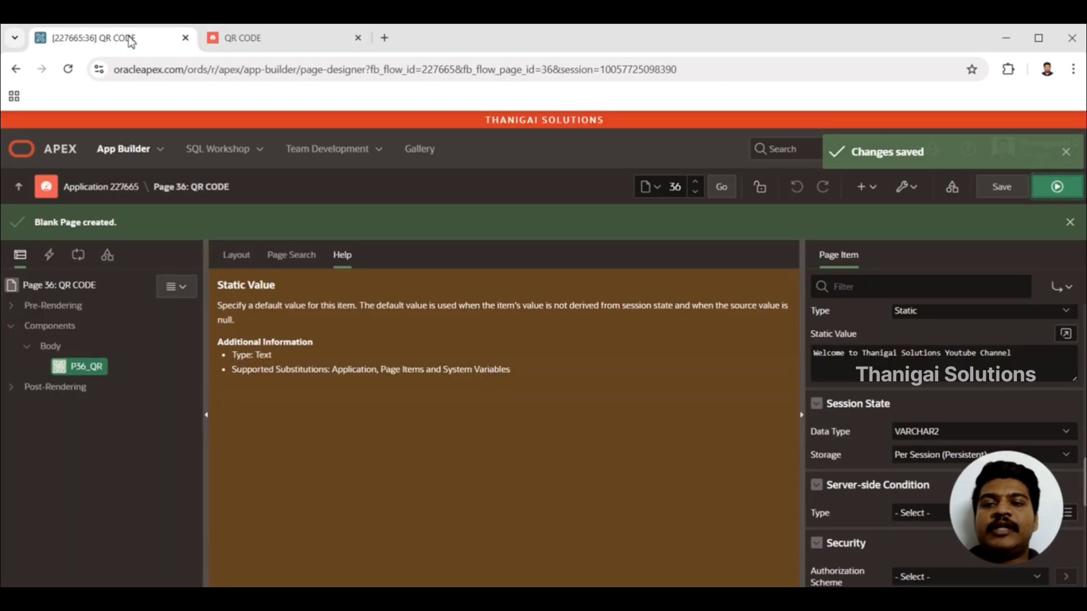
{"action": "right_click", "coordinate": [86, 373]}
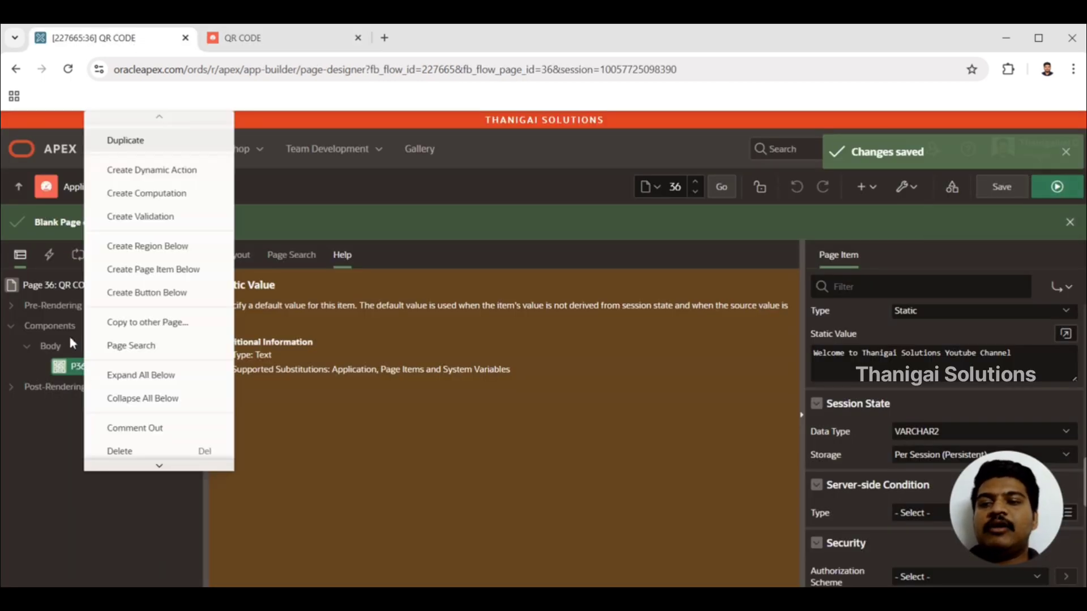
{"action": "left_click", "coordinate": [154, 141]}
{"action": "scroll", "coordinate": [1067, 358], "scroll_direction": "down", "scroll_amount": 4}
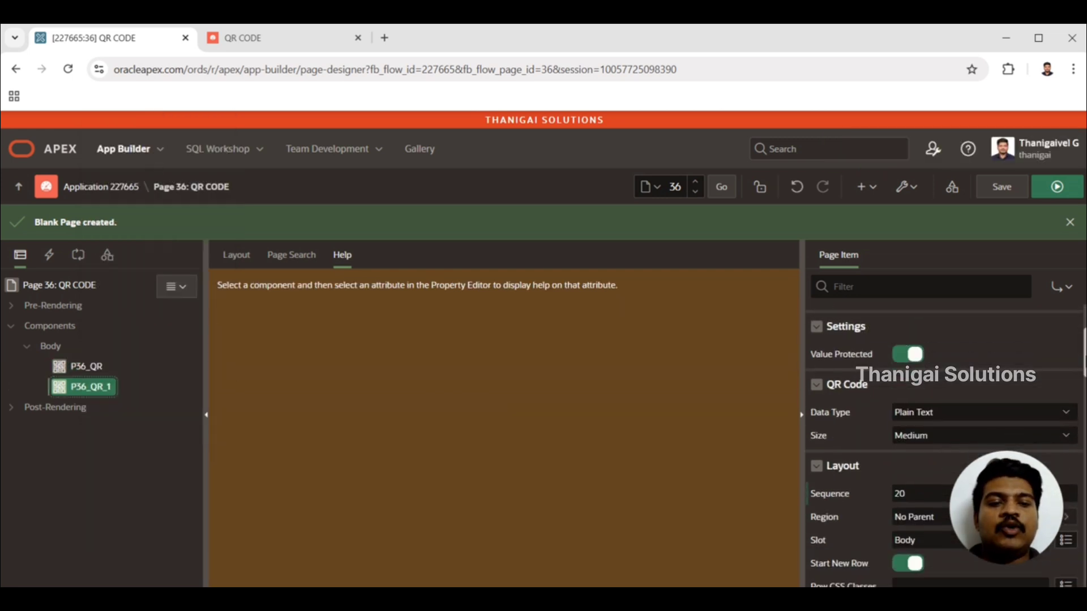
{"action": "left_click", "coordinate": [918, 333]}
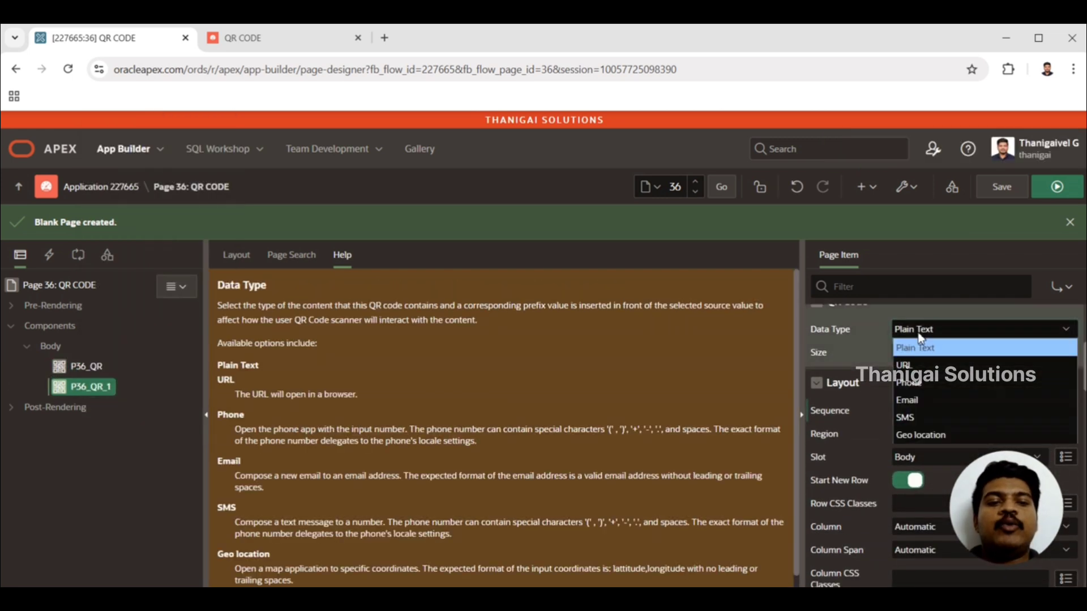
{"action": "left_click", "coordinate": [917, 366]}
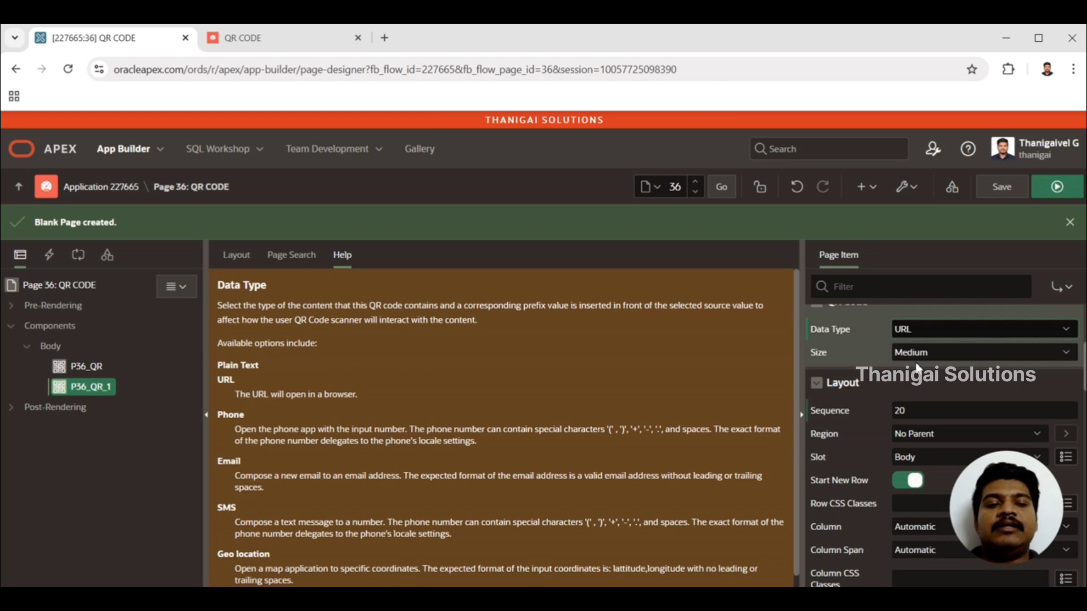
{"action": "scroll", "coordinate": [1081, 394], "scroll_direction": "down", "scroll_amount": 5}
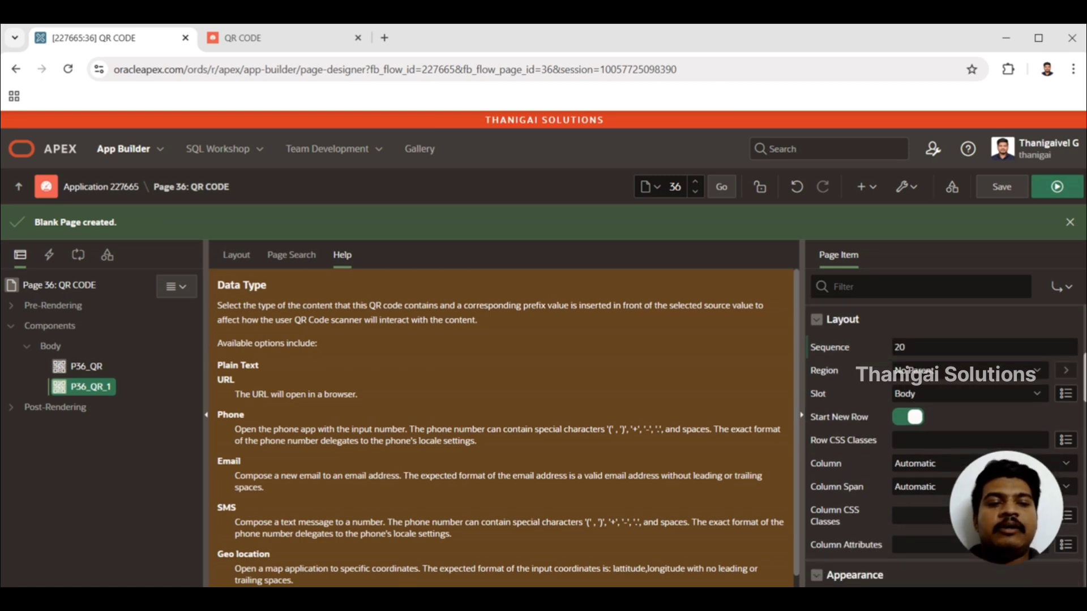
{"action": "scroll", "coordinate": [1081, 393], "scroll_direction": "down", "scroll_amount": 4}
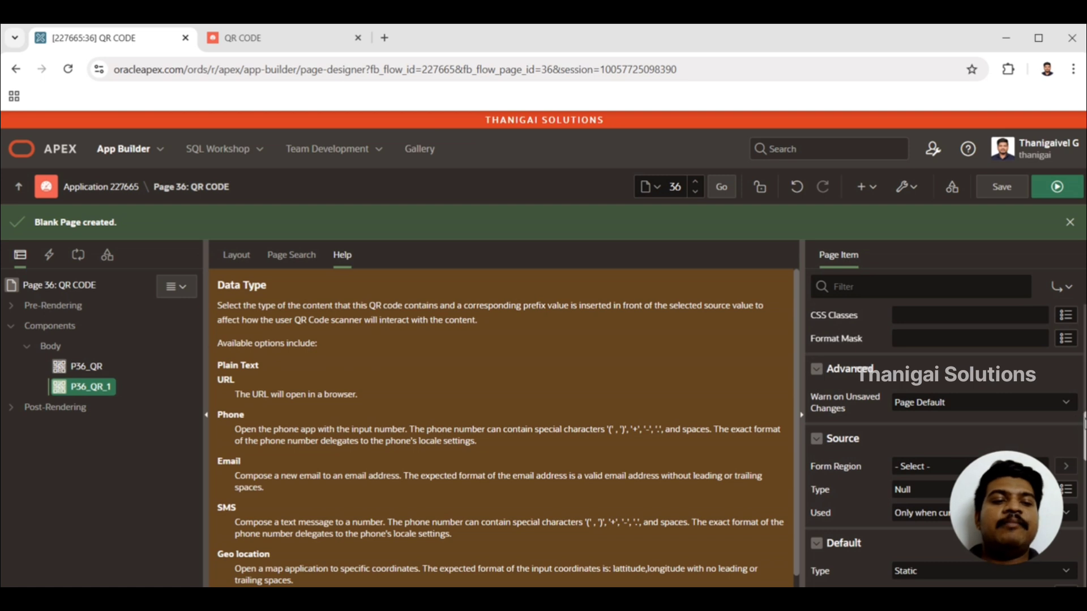
{"action": "scroll", "coordinate": [942, 430], "scroll_direction": "down", "scroll_amount": 5}
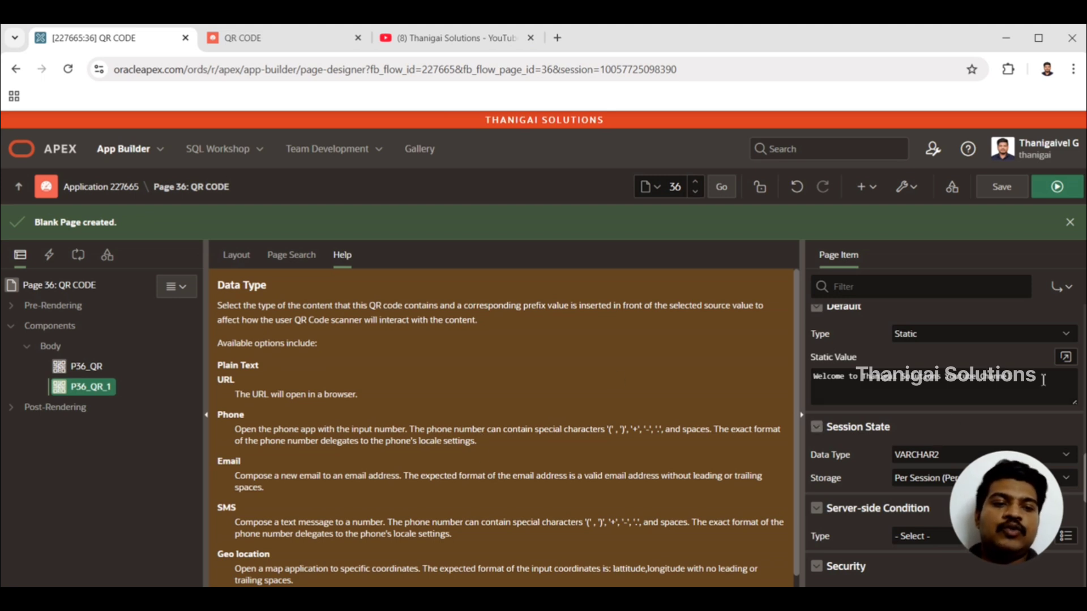
{"action": "left_click_drag", "start_coordinate": [1043, 380], "coordinate": [731, 394]}
{"action": "type", "text": "https://www.youtube.com/@thanigaisolutions"}
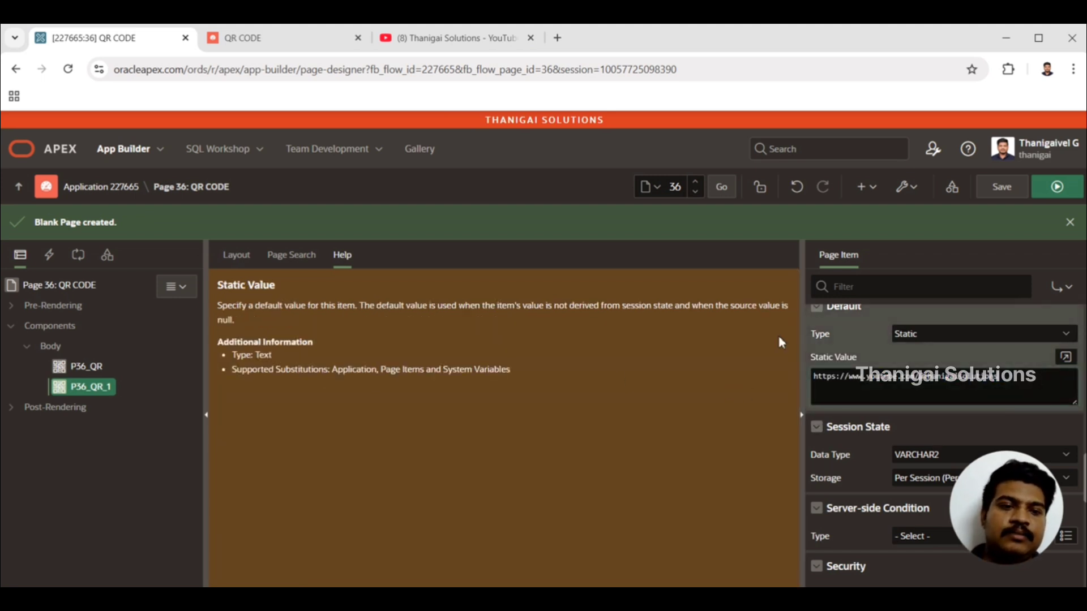
{"action": "left_click", "coordinate": [1065, 356]}
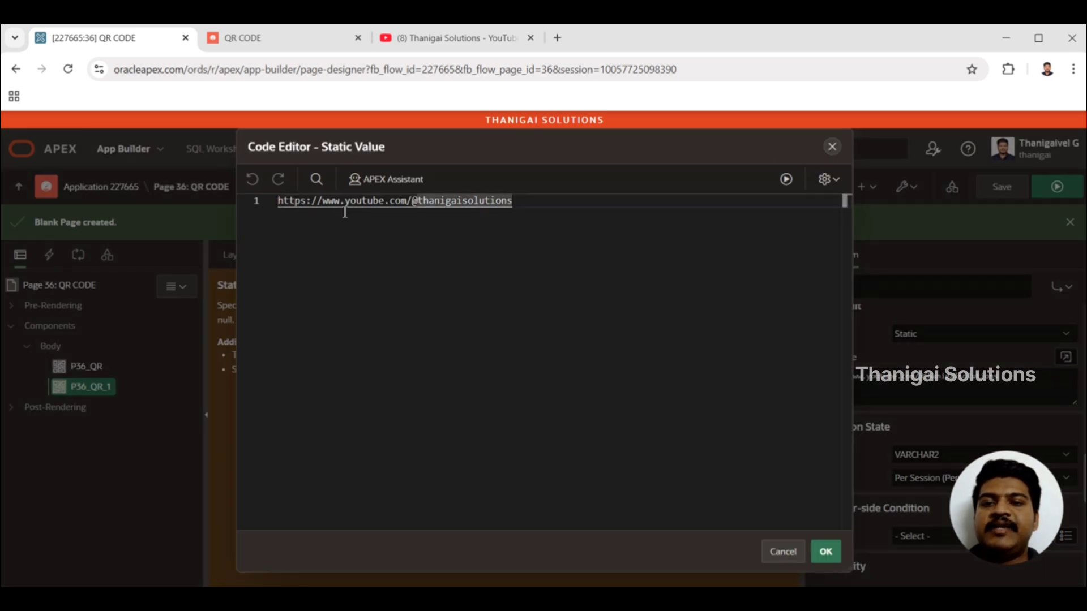
{"action": "left_click", "coordinate": [828, 551]}
Save and run the page, and examine both the plain-text and the URL QR codes
{"action": "left_click", "coordinate": [1062, 190]}
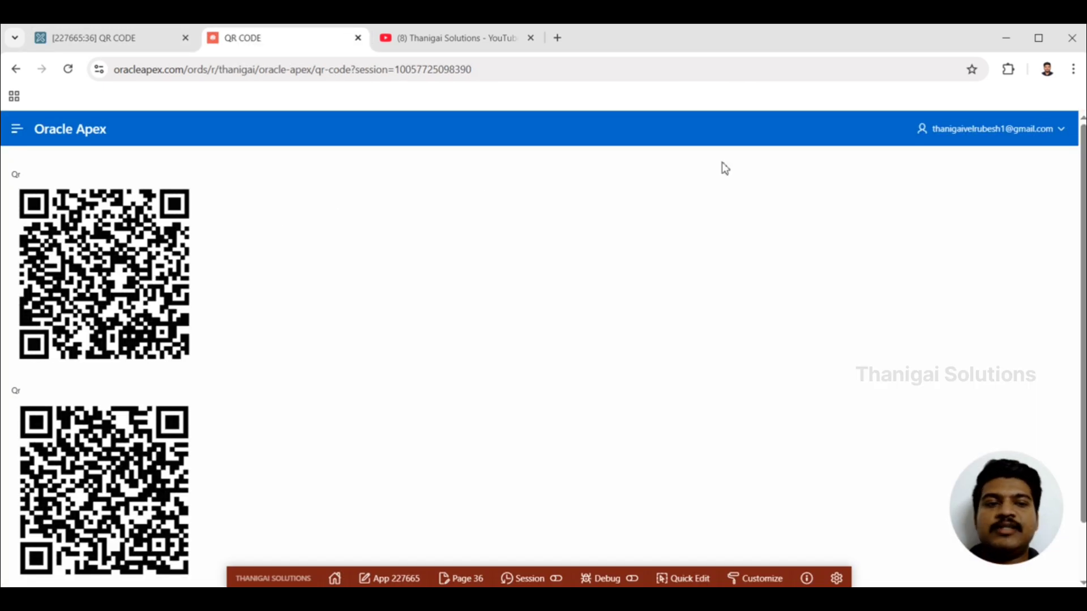
{"action": "mouse_move", "coordinate": [1083, 168]}
{"action": "left_mouse_down"}
{"action": "mouse_move", "coordinate": [1083, 196]}
{"action": "mouse_move", "coordinate": [1084, 175]}
{"action": "left_mouse_up"}
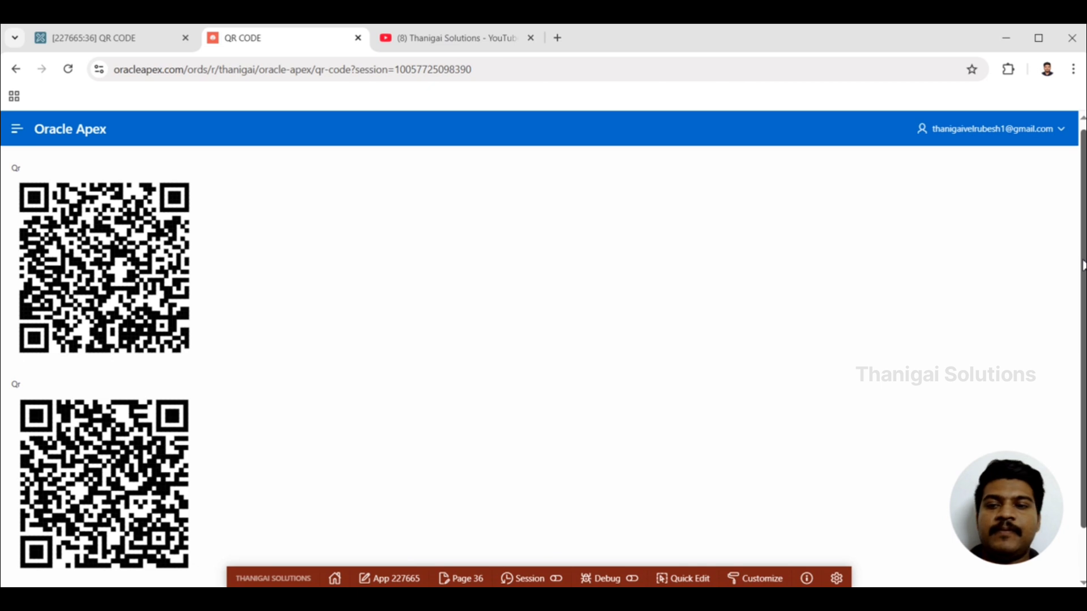
{"action": "scroll", "coordinate": [1083, 265], "scroll_direction": "down", "scroll_amount": 1}
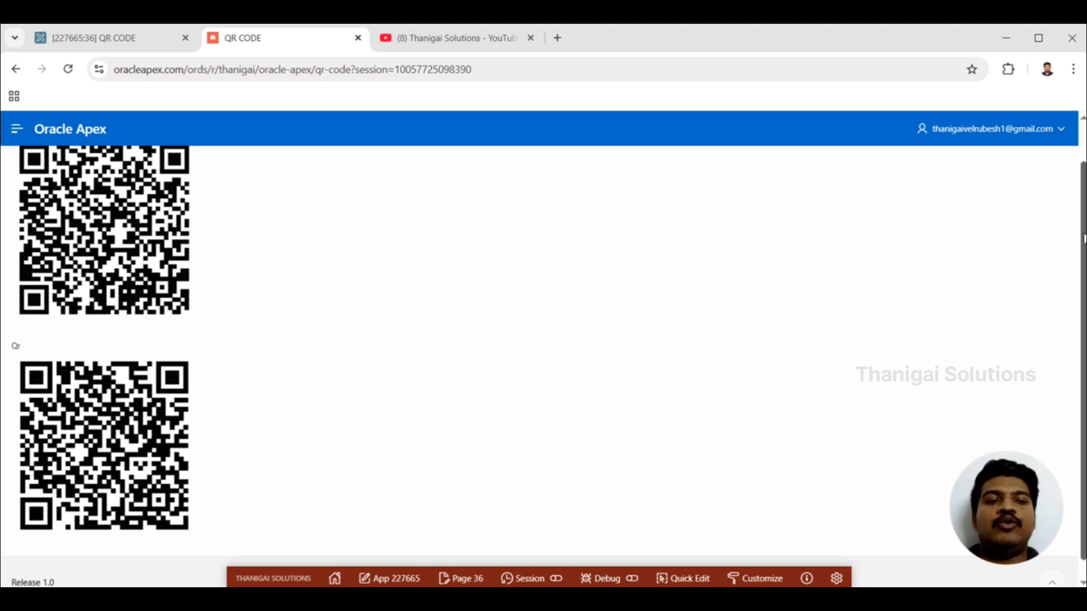
{"action": "left_click_drag", "start_coordinate": [1083, 238], "coordinate": [1083, 177]}
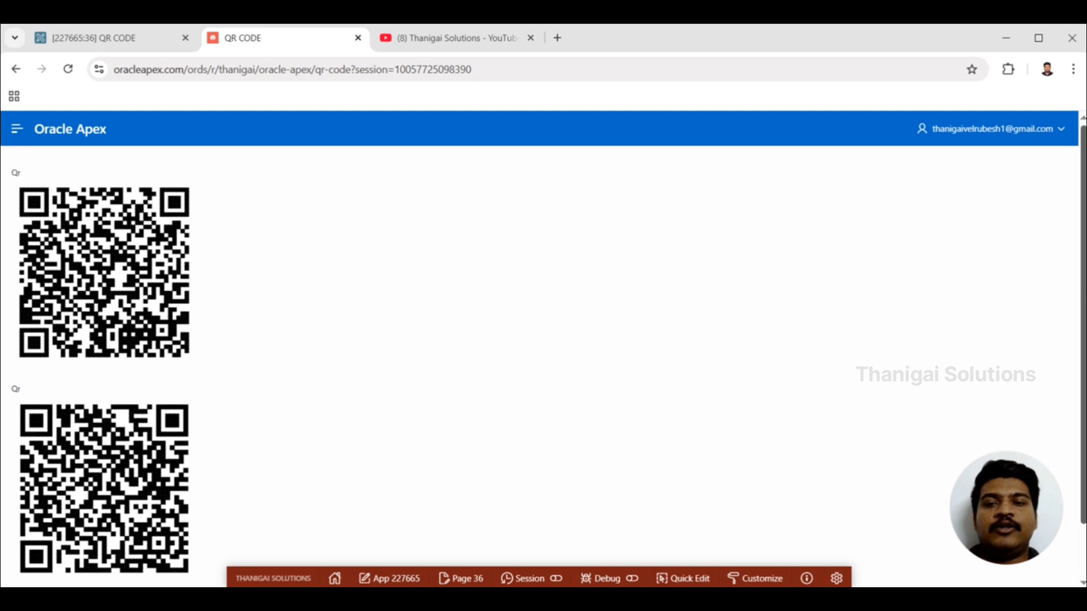
{"action": "scroll", "coordinate": [1083, 300], "scroll_direction": "down", "scroll_amount": 2}
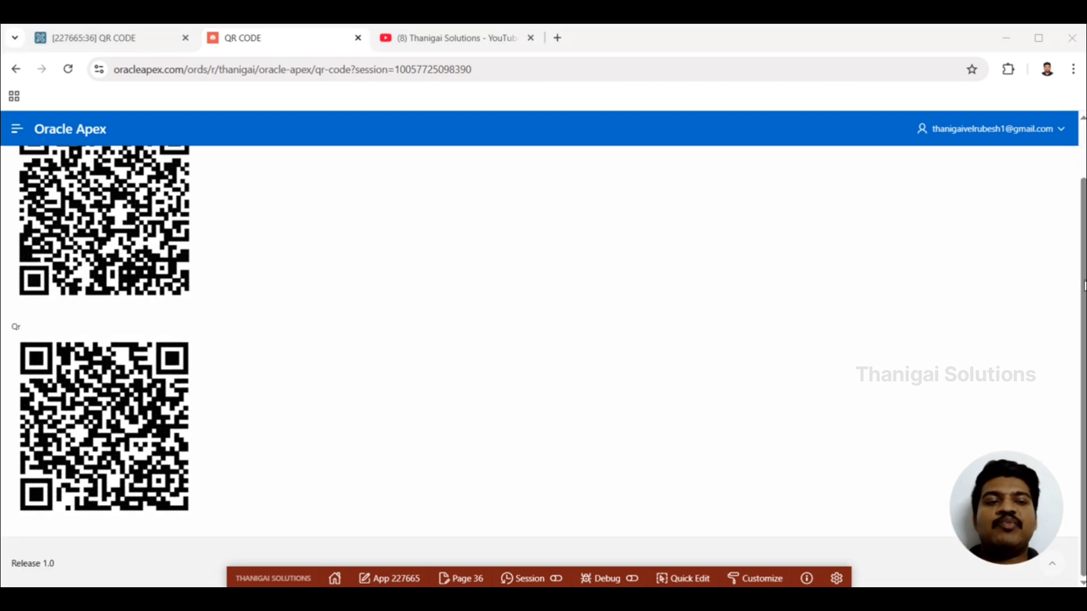
{"action": "left_click_drag", "start_coordinate": [1083, 285], "coordinate": [1083, 237]}
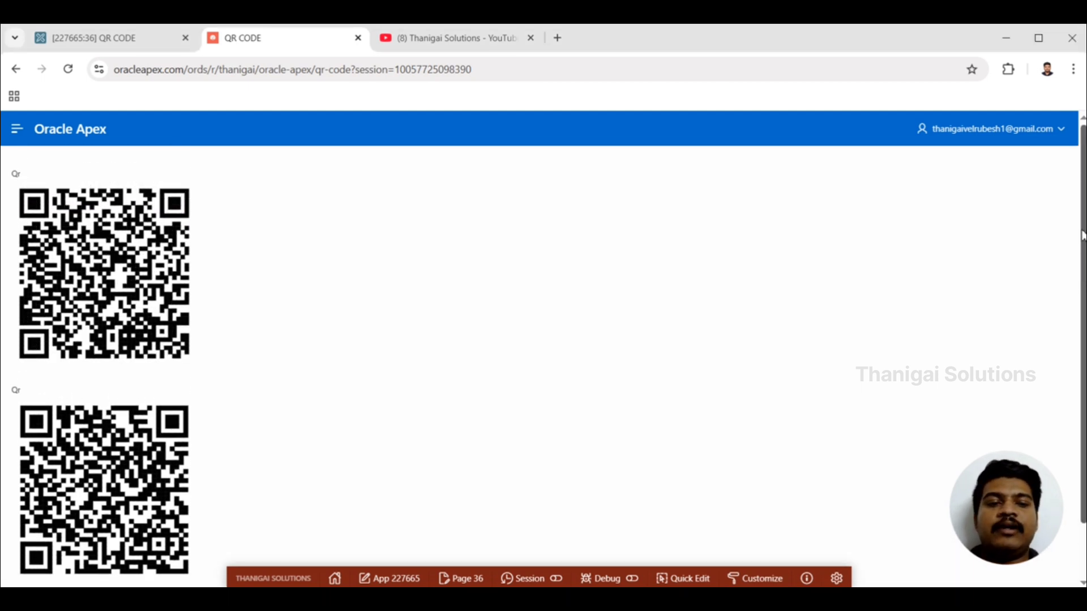